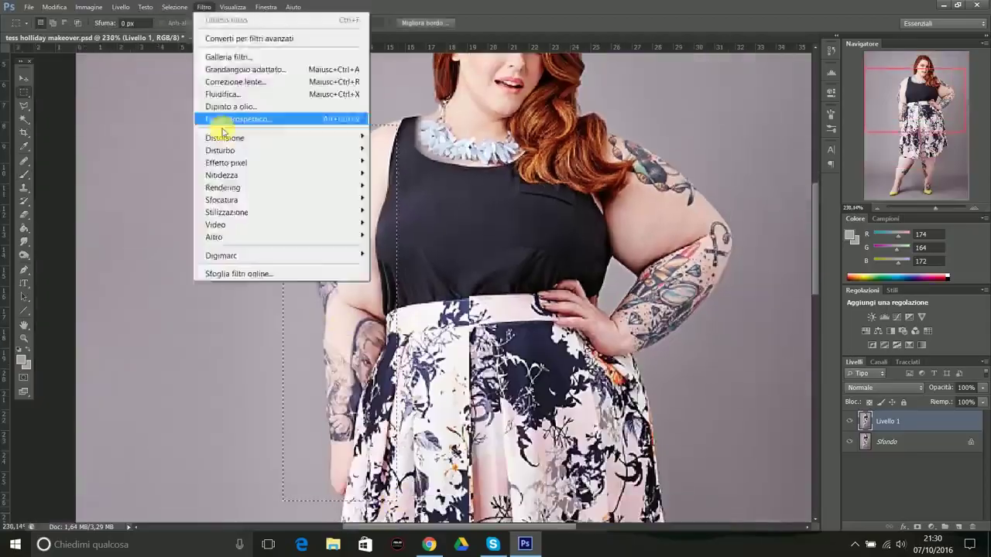
Open Liquify on the selected arm strip at the left of the photo.
click(222, 94)
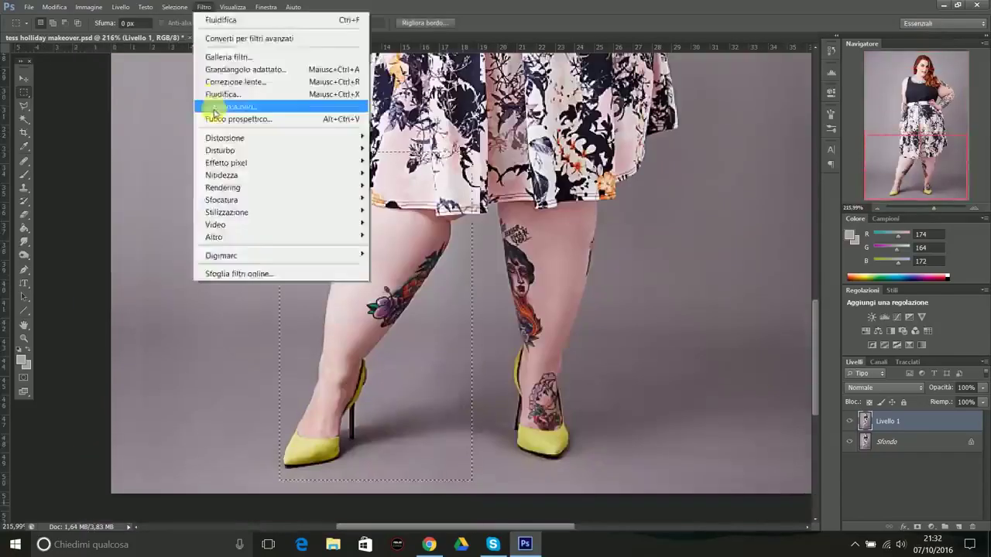
Warp the first leg and the other arm in Liquify, applying each pass.
click(216, 95)
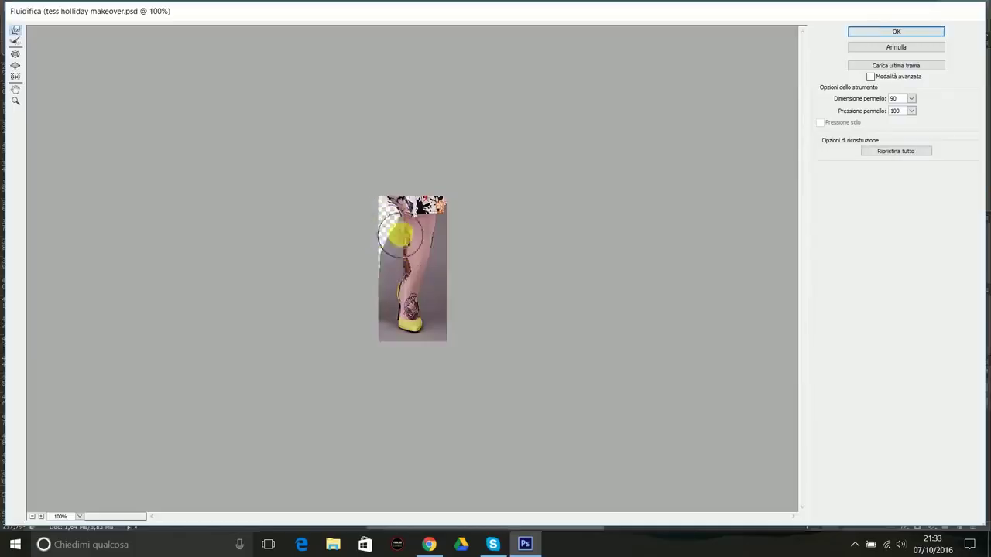
key(Return)
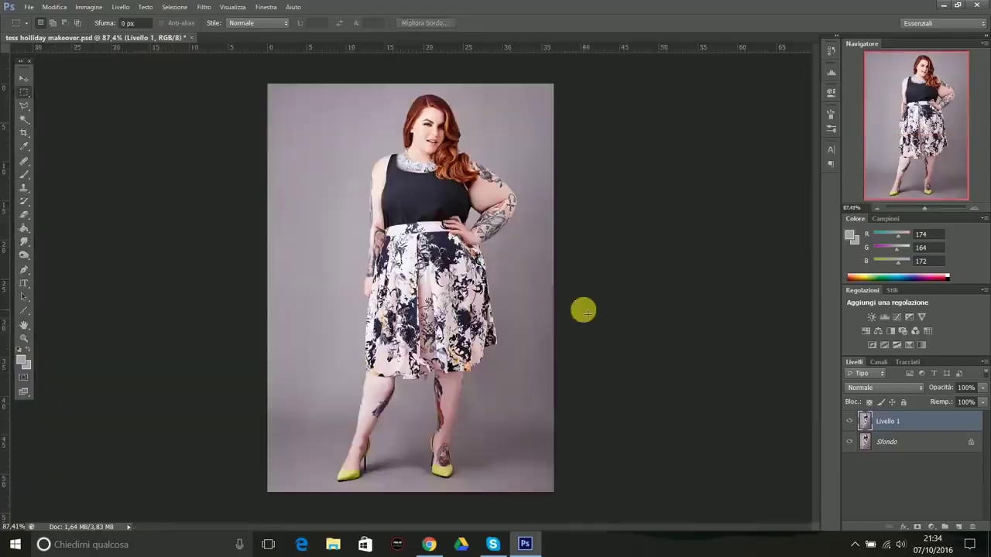
click(204, 7)
click(217, 95)
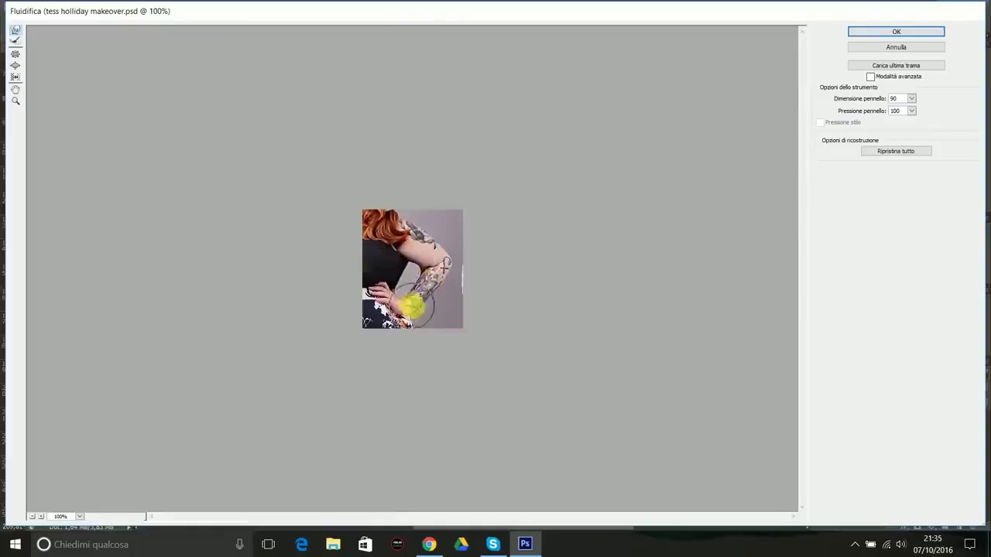
key(Return)
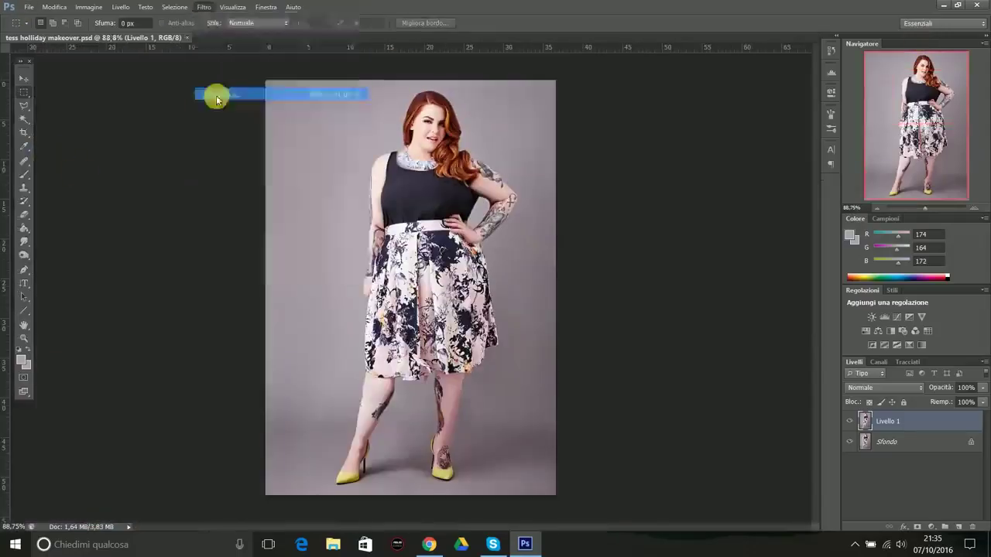
drag(912, 98, 870, 111)
key(Return)
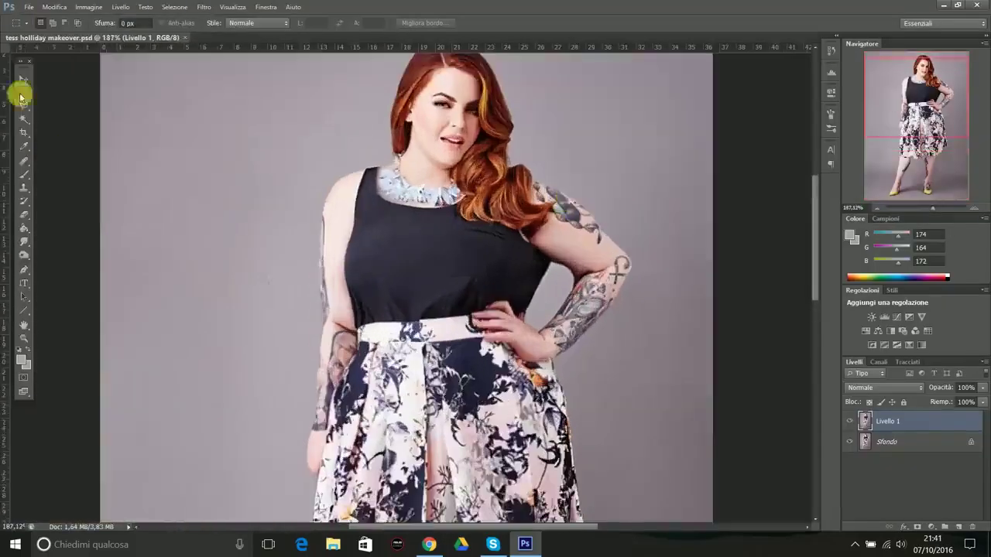
Slim the arm strip with another Liquify pass.
click(204, 6)
click(222, 95)
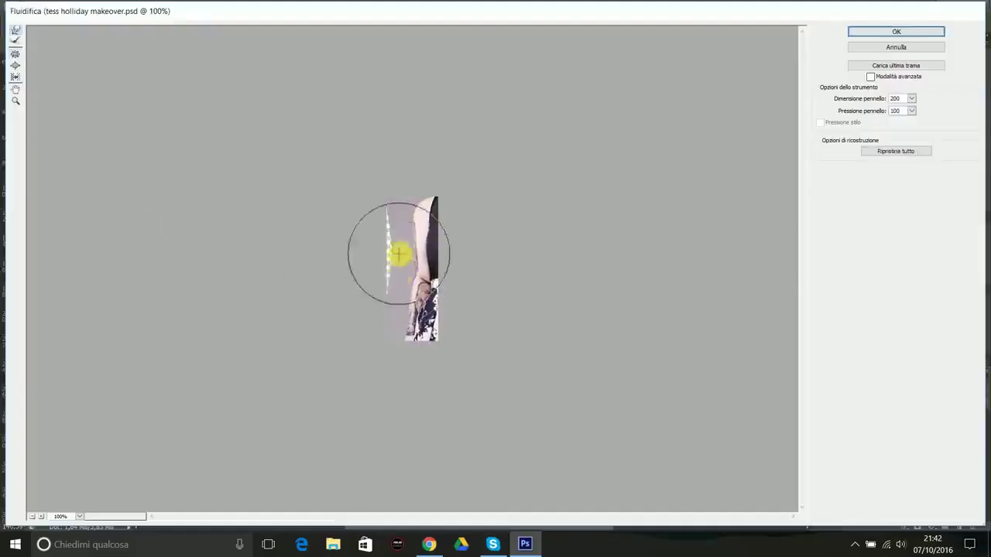
key(Return)
scroll(320, 188, down, 5)
scroll(232, 155, down, 3)
Slim both legs with separate Liquify passes, applying each one.
click(204, 7)
click(222, 90)
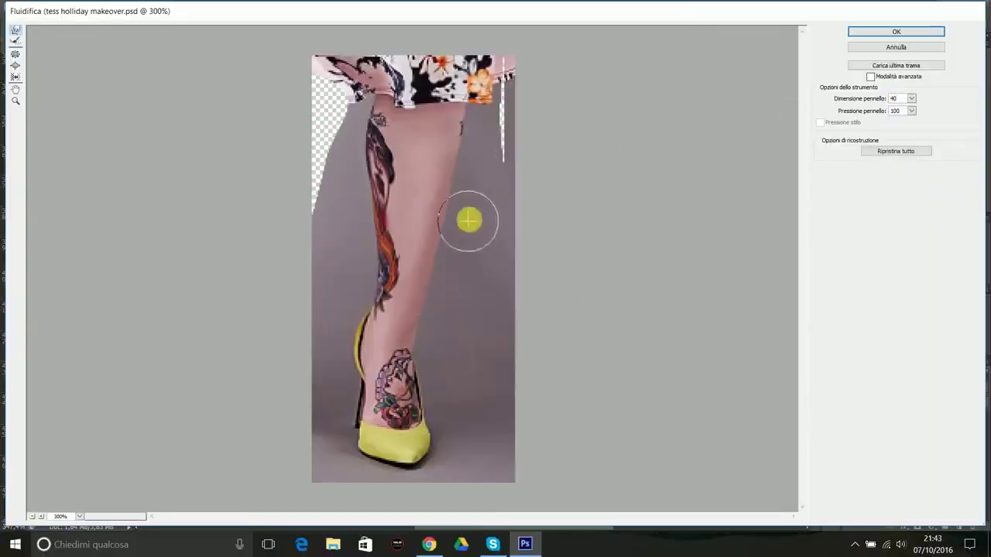
key(Return)
scroll(420, 467, up, 3)
key(ctrl+alt+f)
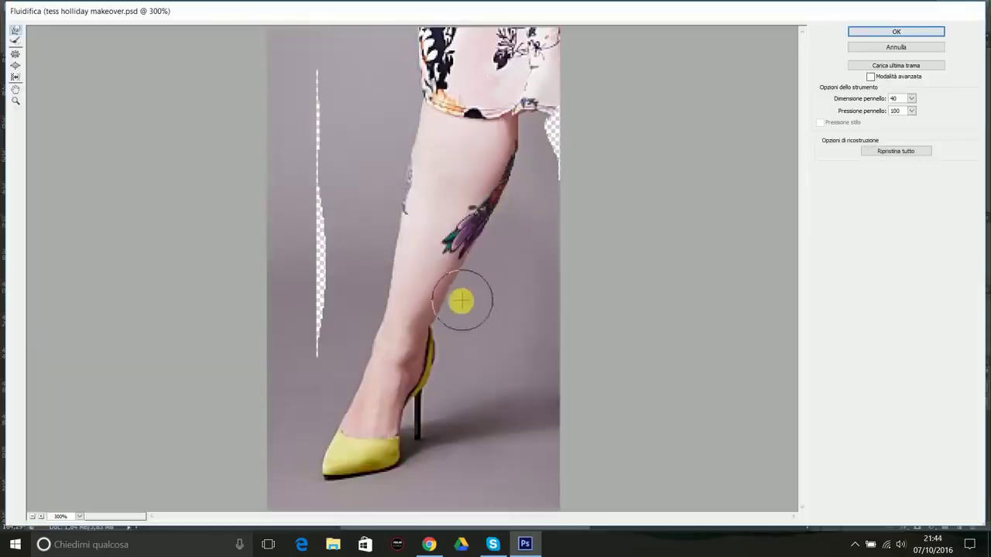
key(Return)
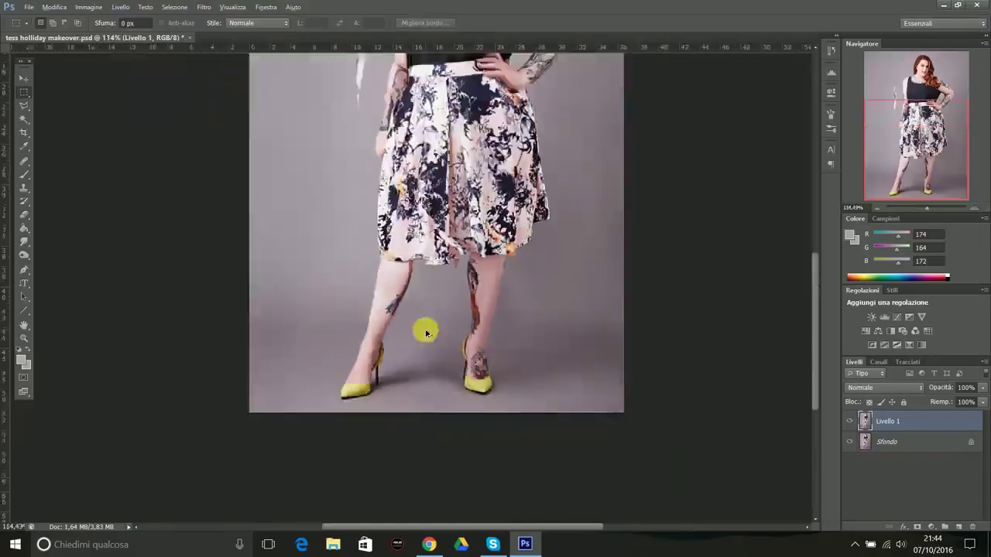
scroll(420, 331, up, 3)
click(29, 7)
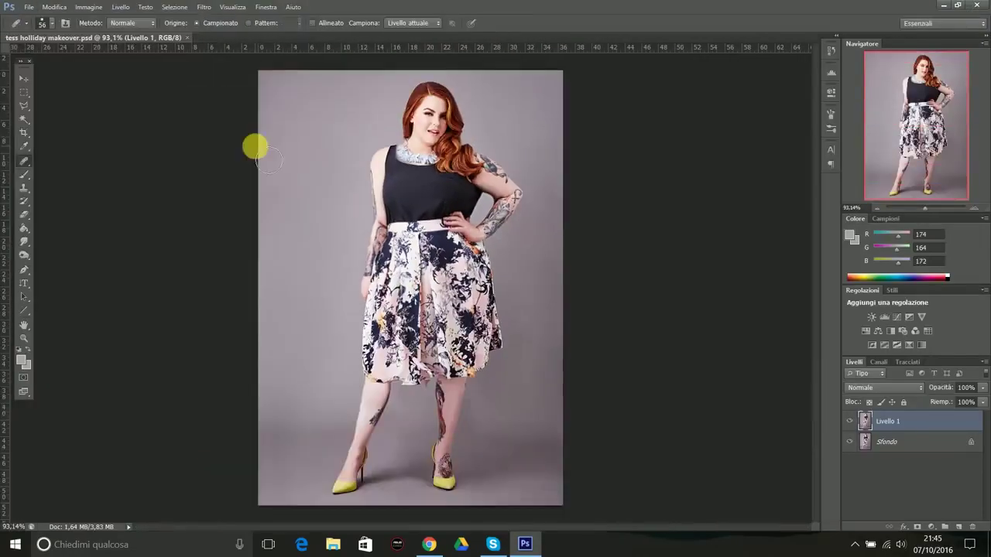
Nudge the selected right side of the dress and leg slightly left.
key(v)
drag(467, 350, 452, 200)
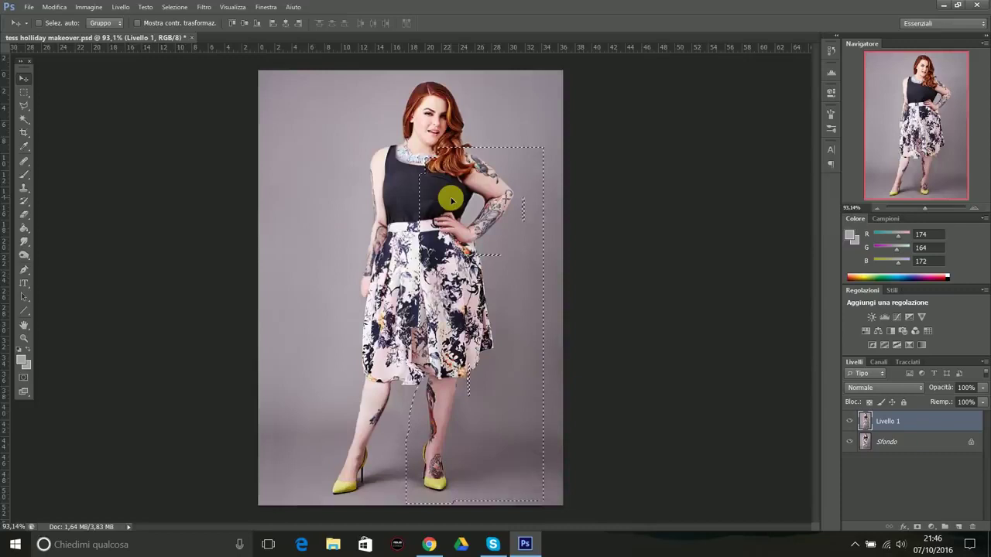
key(e)
scroll(452, 201, up, 3)
scroll(438, 198, down, 5)
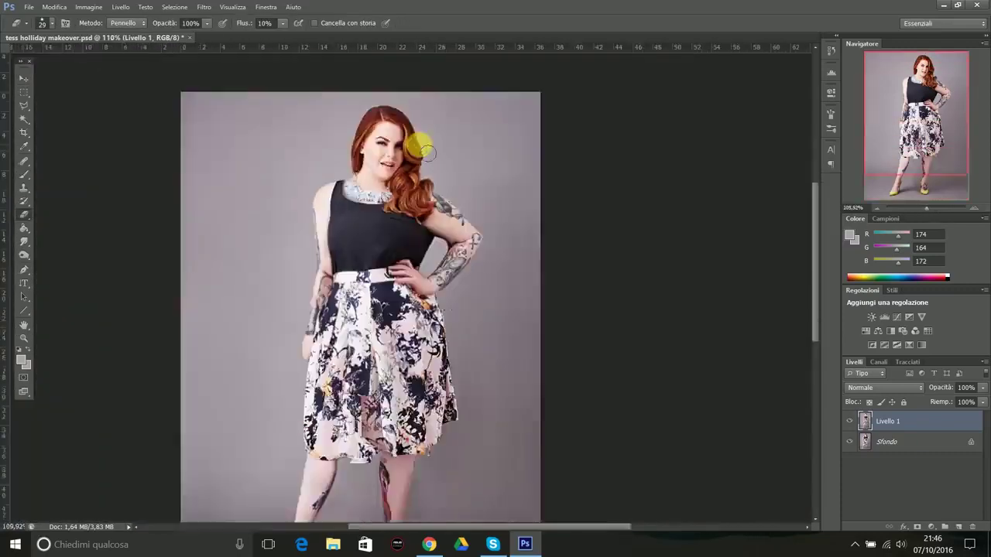
scroll(420, 284, up, 5)
scroll(517, 204, down, 5)
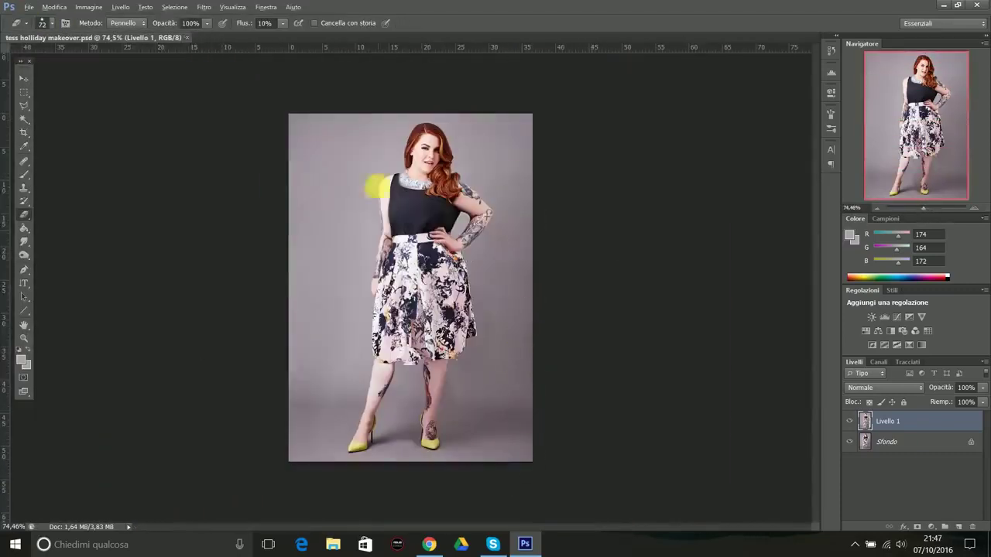
Free Transform the marked area, then brush over stray edges around the hip.
right_click(377, 186)
click(406, 336)
key(Return)
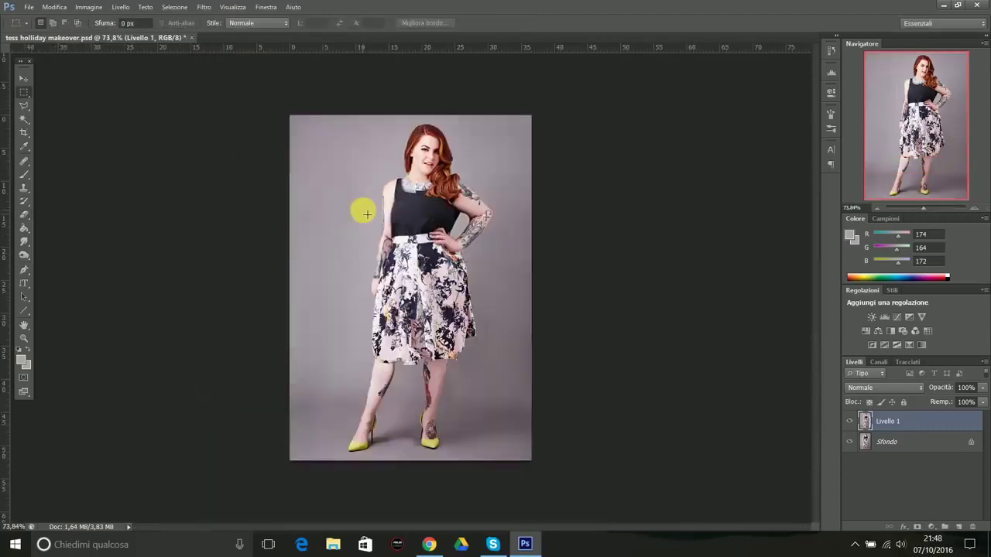
key(b)
scroll(456, 217, up, 5)
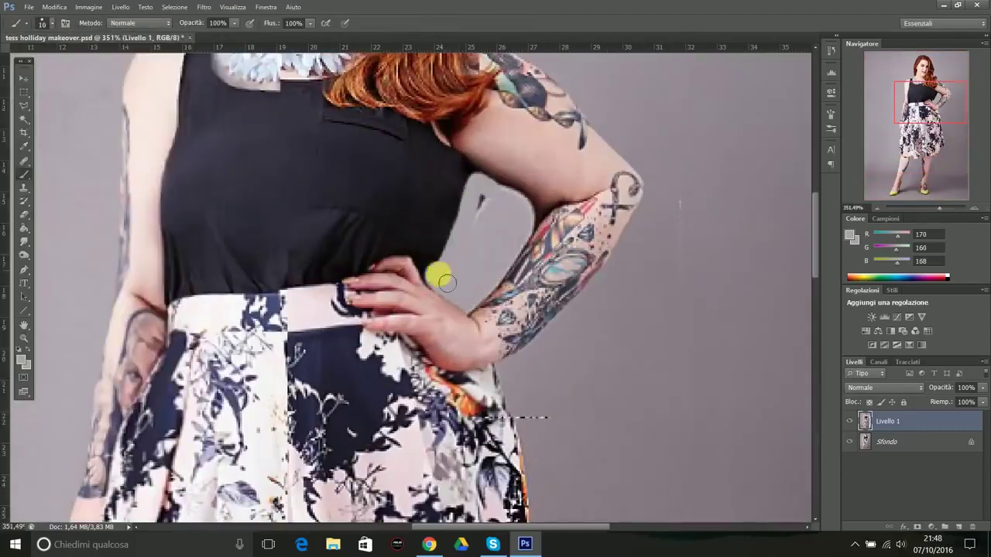
scroll(447, 281, down, 5)
scroll(450, 244, up, 5)
scroll(472, 258, down, 3)
scroll(496, 281, down, 2)
Reshape the torso area in a zoomed-in Liquify pass.
scroll(546, 237, up, 5)
key(ctrl+shift+x)
click(41, 516)
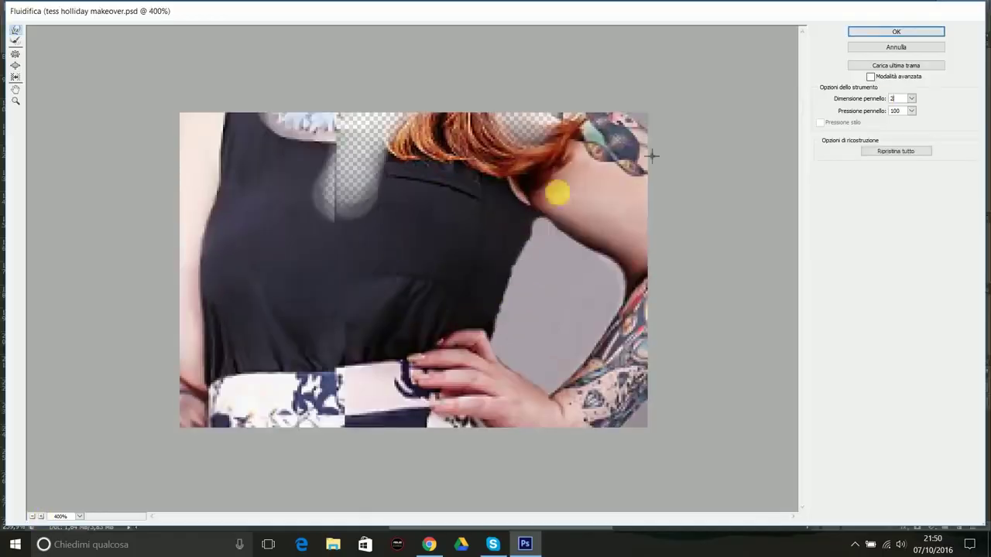
key(Return)
scroll(360, 222, down, 3)
Compare by toggling Livello 1, then Free Transform the Livello 2 torso piece.
click(849, 421)
click(849, 422)
click(454, 391)
right_click(439, 250)
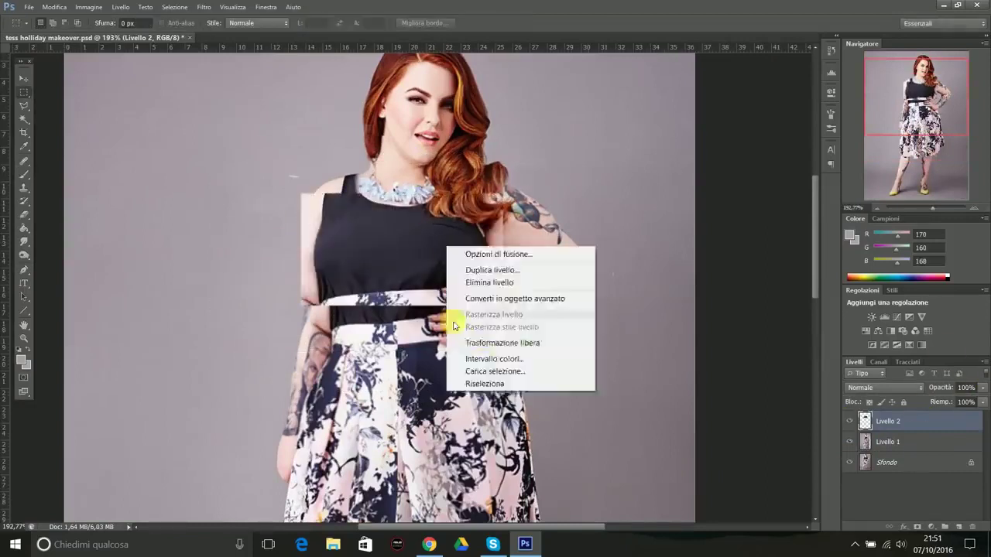
click(454, 323)
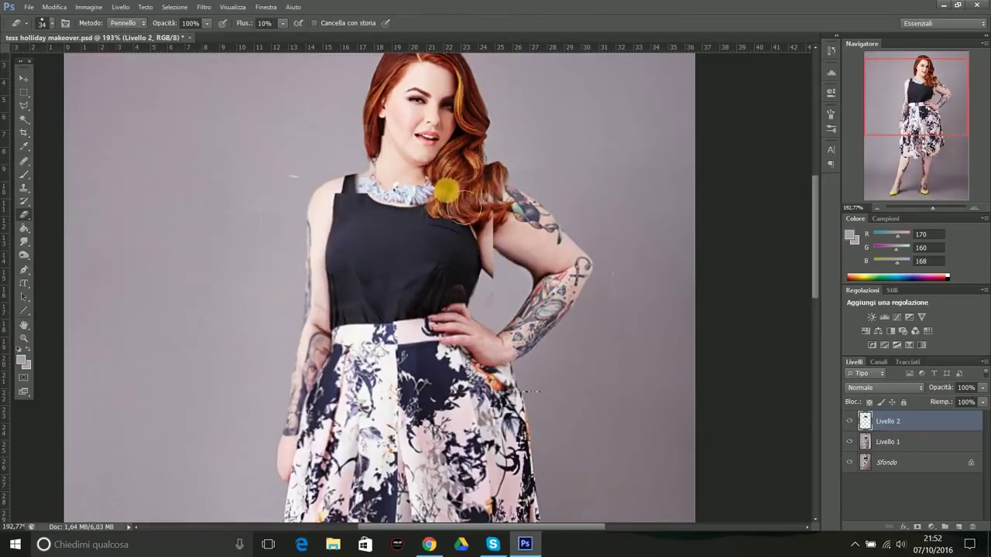
Marquee a rectangle around the left shoulder and switch to the Move tool.
key(m)
drag(356, 174, 418, 79)
scroll(387, 215, up, 3)
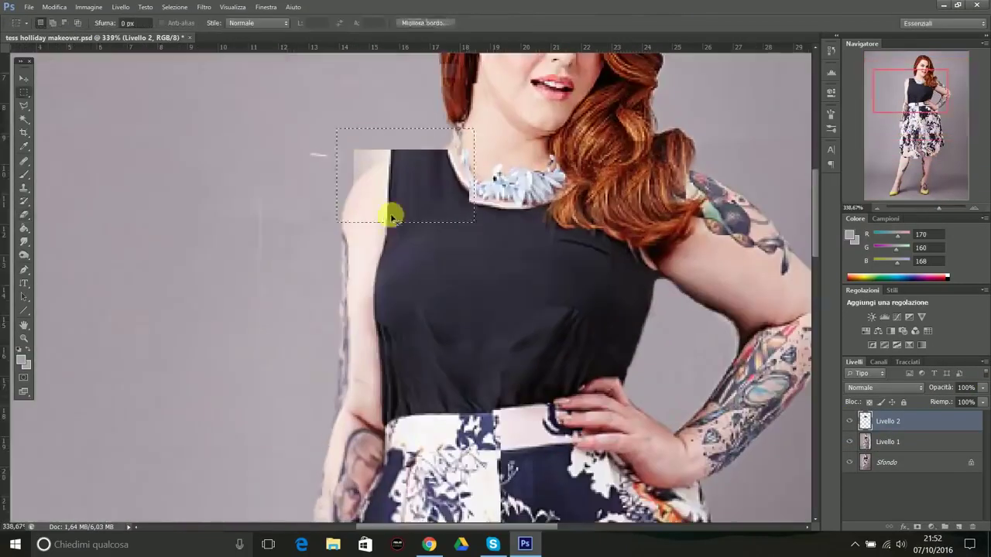
key(v)
scroll(438, 259, down, 5)
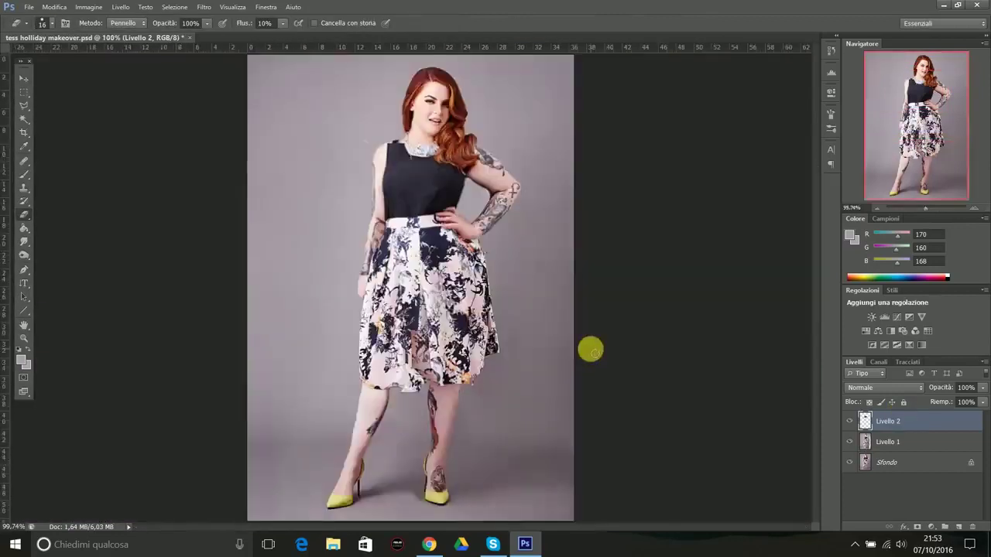
Hide the earlier layers and copy the shoulder to a new resized patch, Livello 3.
click(849, 421)
click(850, 442)
click(911, 465)
key(ctrl+shift+alt+n)
key(m)
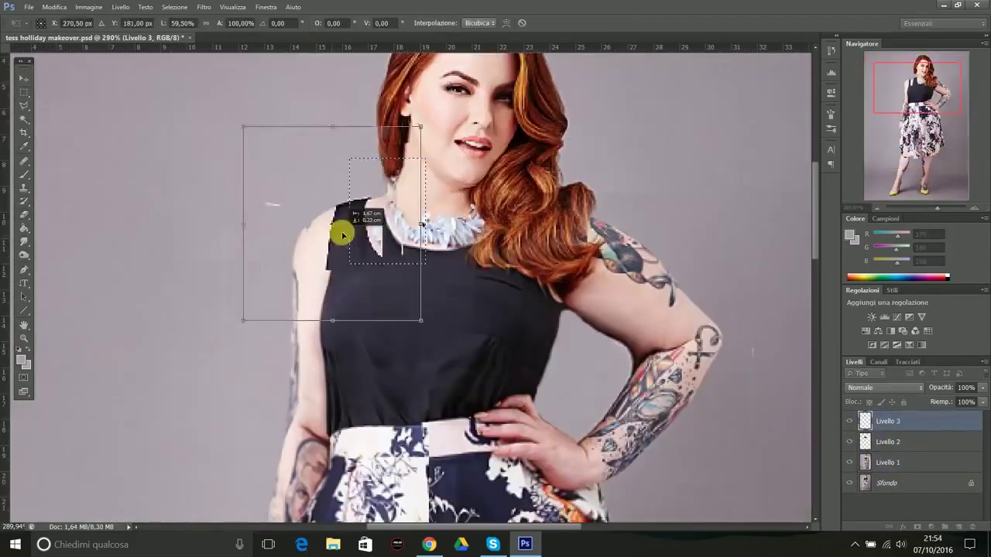
key(Return)
key(e)
scroll(250, 297, up, 2)
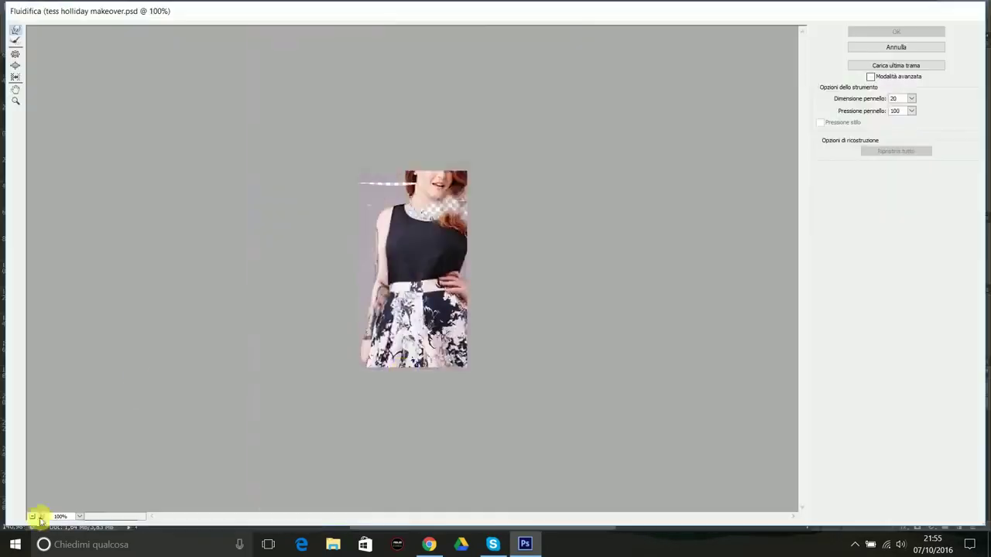
Slim the waist in Liquify with the preview zoomed in on the torso.
double_click(40, 516)
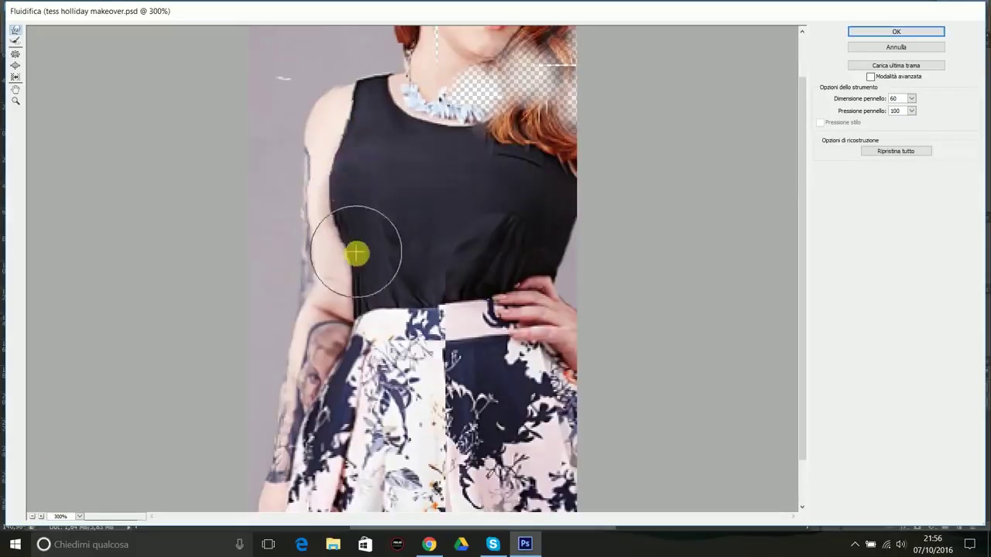
scroll(547, 267, up, 3)
scroll(498, 150, down, 3)
scroll(398, 442, up, 3)
scroll(480, 217, down, 2)
scroll(482, 217, up, 3)
scroll(431, 111, up, 2)
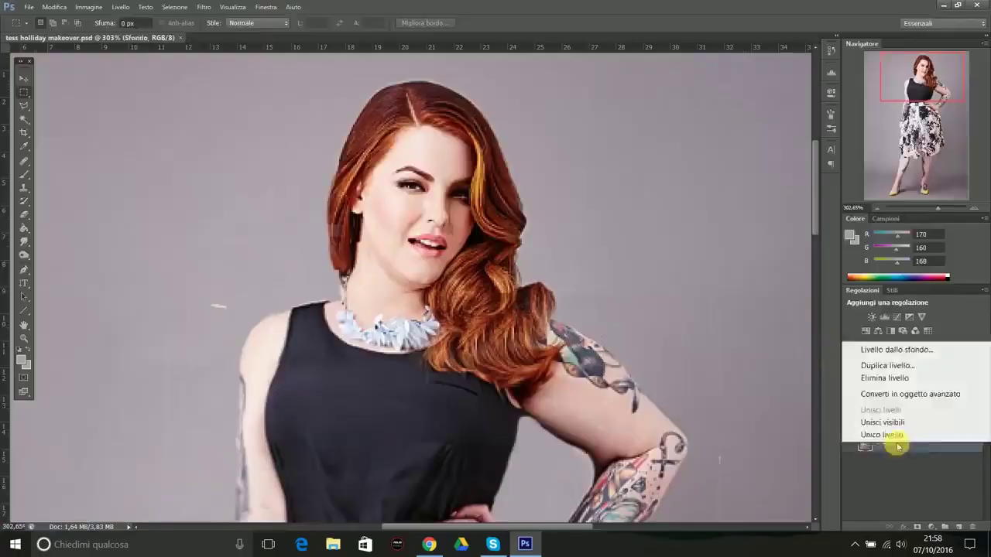
Slim the jawline and then the hair outline in two Liquify passes.
key(ctrl+shift+x)
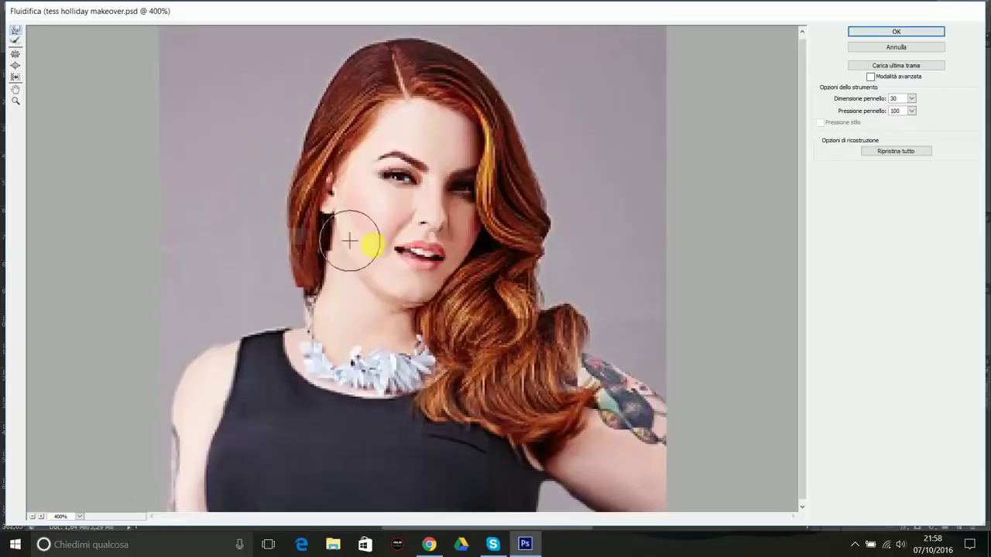
click(866, 32)
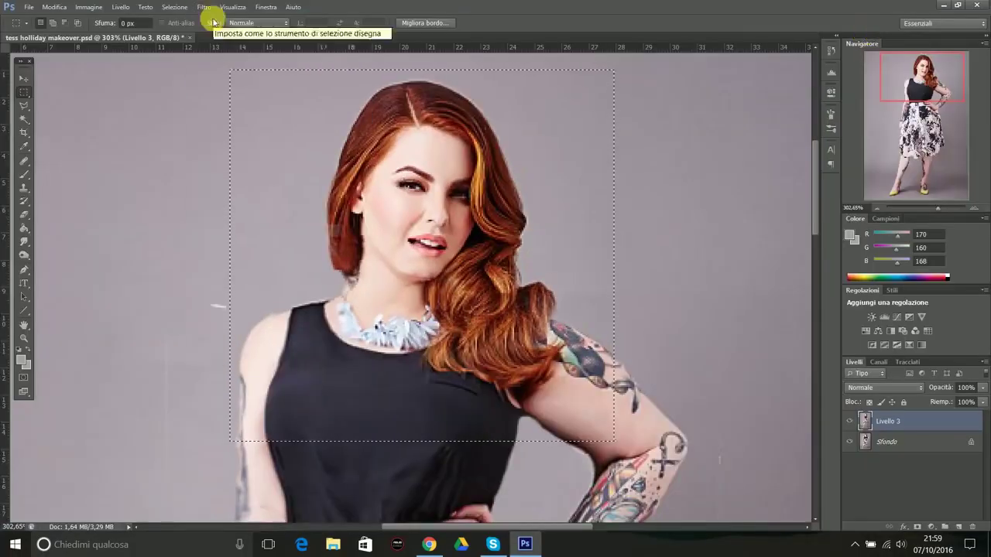
key(ctrl+shift+x)
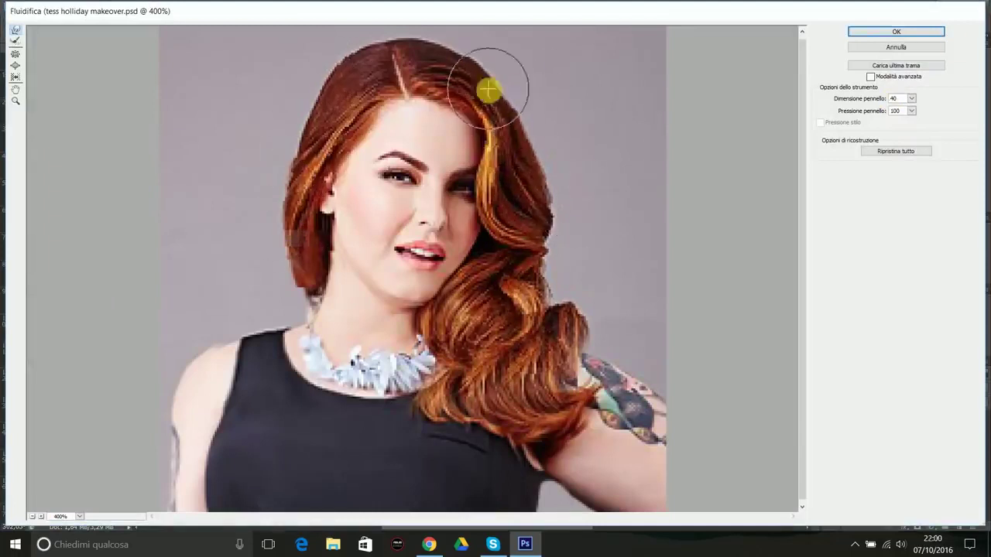
click(883, 31)
scroll(475, 320, down, 2)
Clone over the background around the skirt and legs, then adjust the brush size.
scroll(382, 431, up, 2)
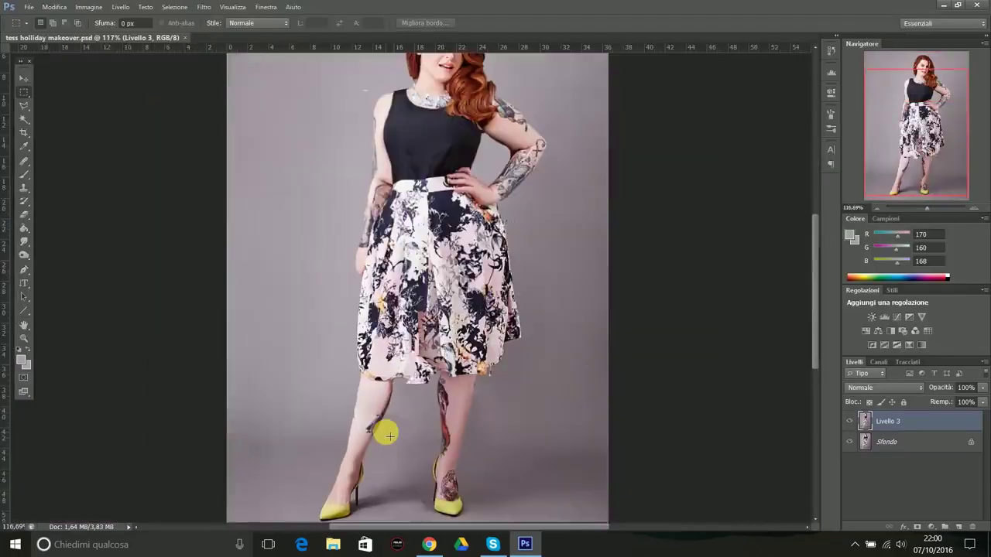
scroll(332, 323, up, 2)
click(23, 189)
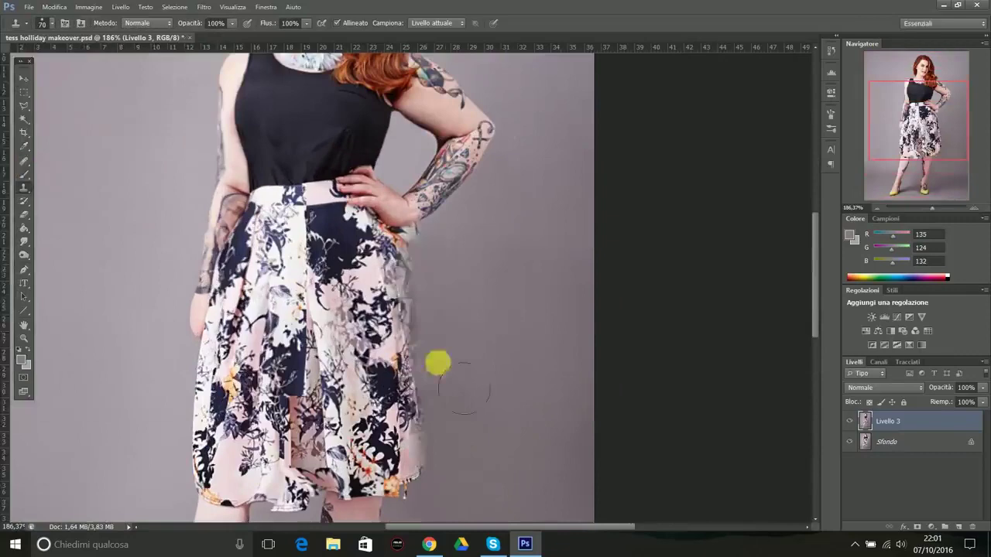
scroll(465, 388, up, 3)
scroll(537, 372, down, 5)
scroll(480, 310, up, 5)
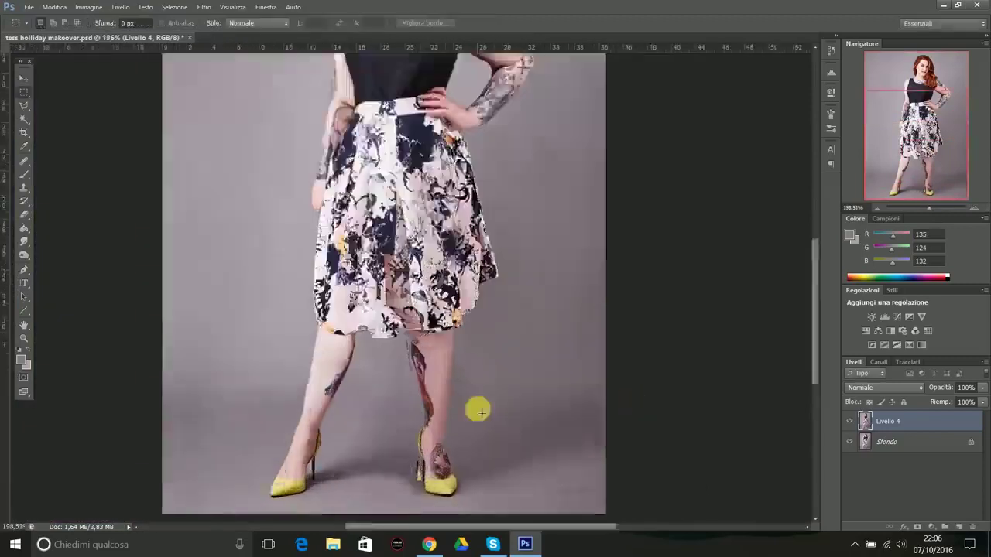
scroll(471, 398, down, 5)
scroll(471, 438, up, 3)
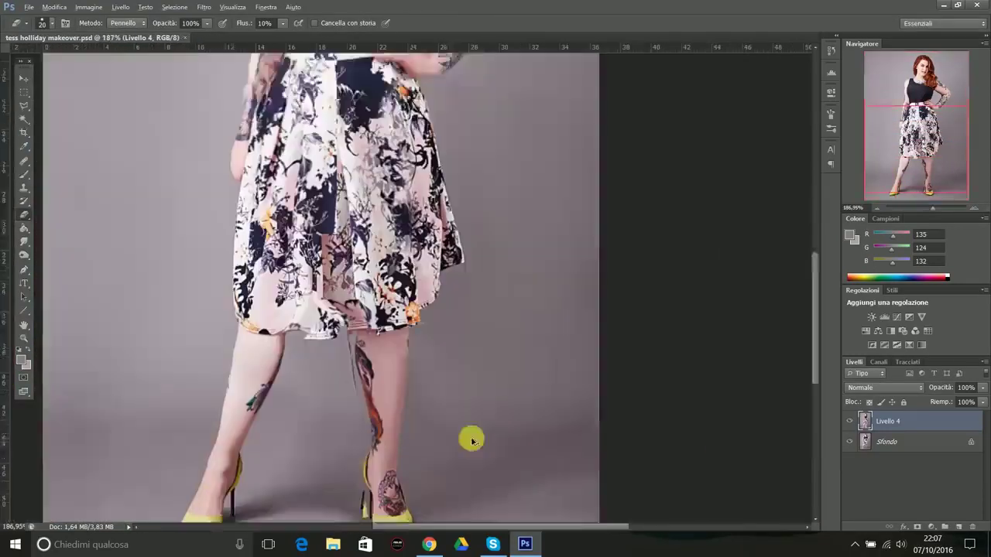
key(s)
click(42, 23)
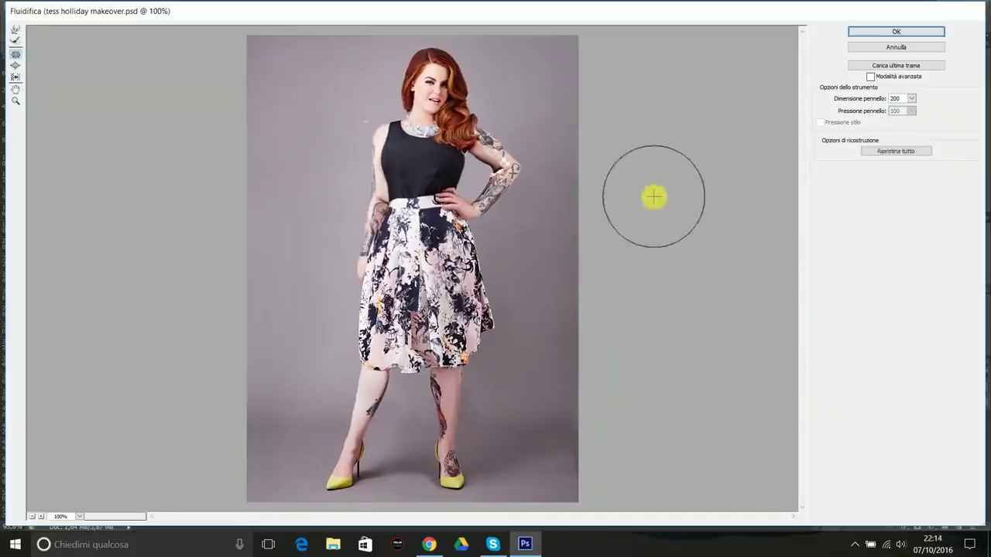
Apply the 200 px Liquify warp to the whole figure.
click(879, 31)
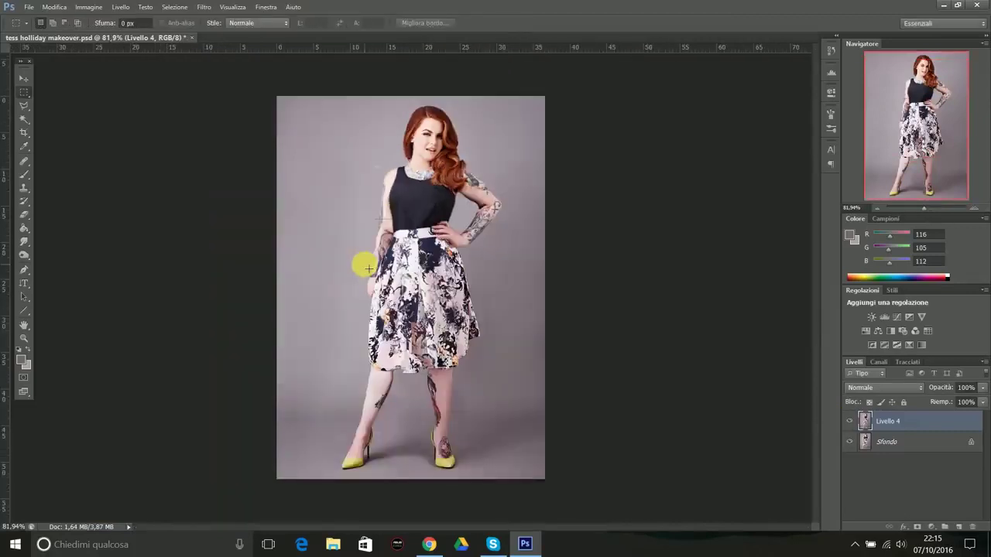
Heal the seams around the moved left-arm patch with a resized healing brush.
key(j)
click(43, 23)
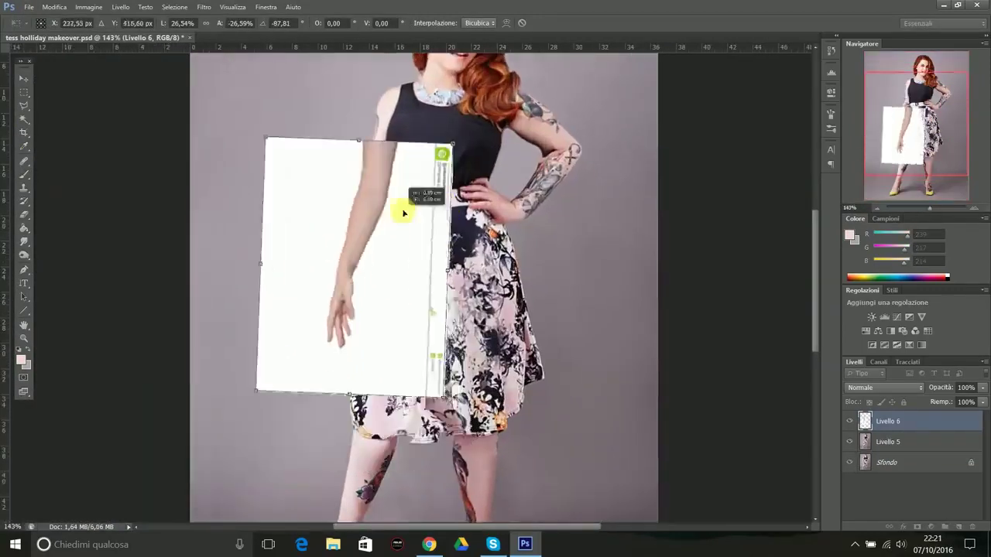
scroll(397, 160, down, 2)
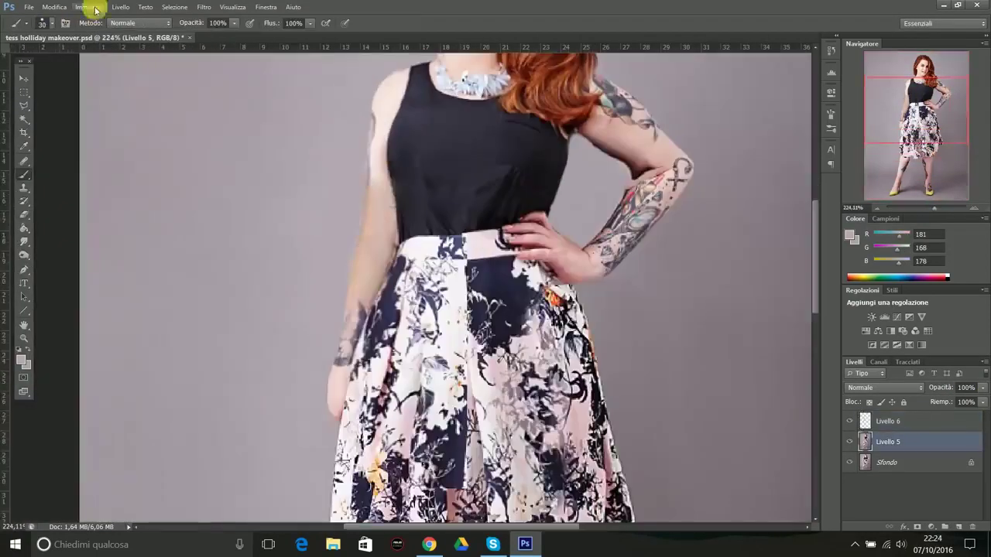
Adjust the image from the Image menu and fit the whole photo on screen.
click(83, 6)
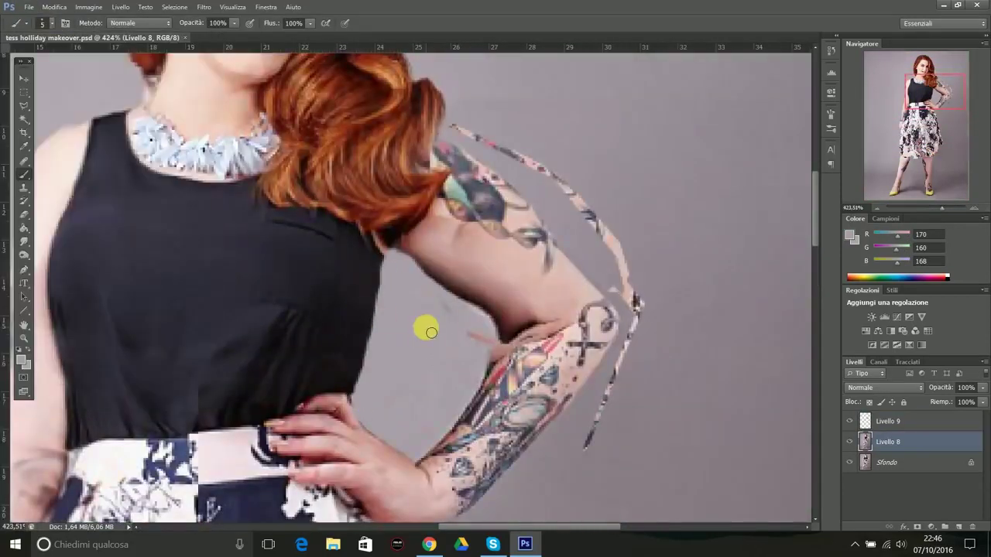
key(ctrl+0)
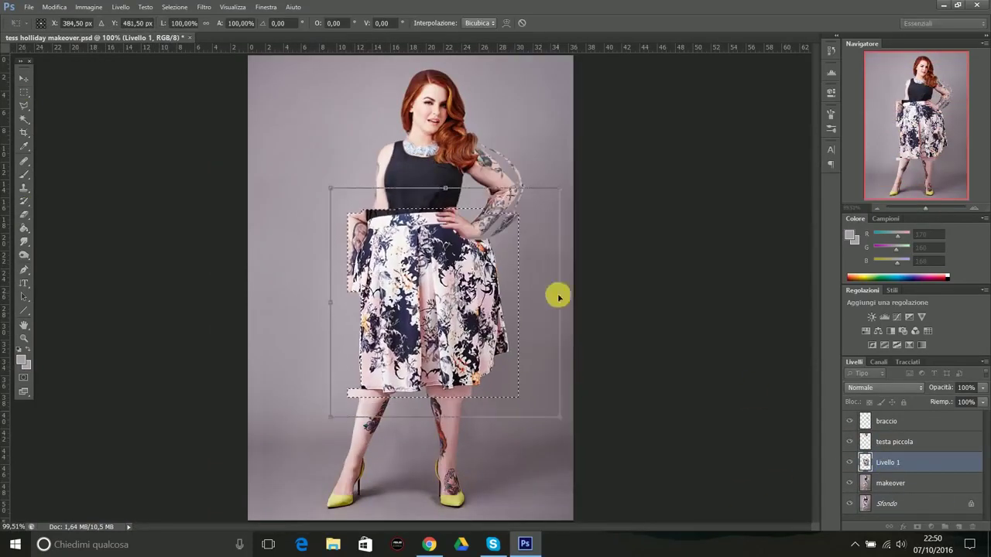
Narrow and slightly tilt the selected skirt section, then set brush size 9.
drag(559, 296, 531, 297)
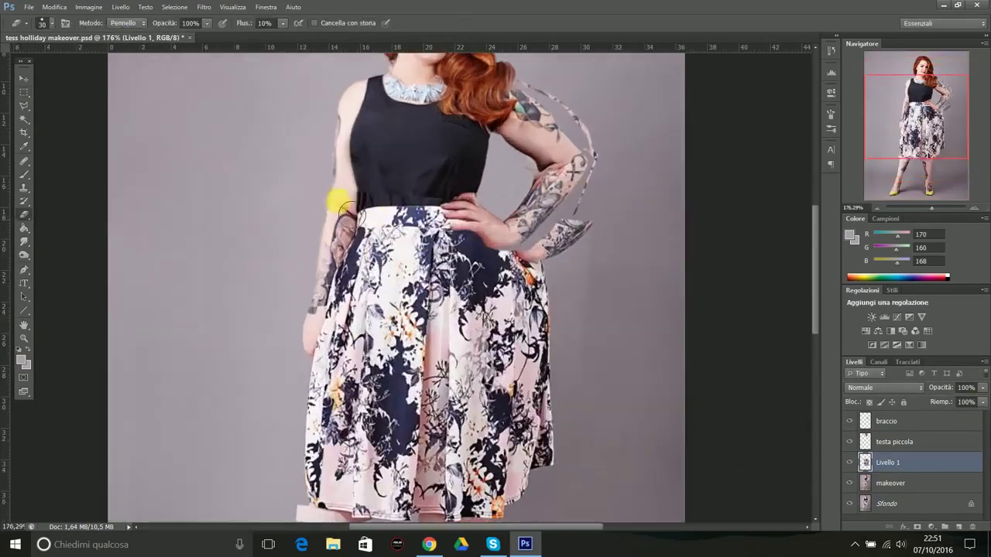
scroll(391, 202, down, 5)
scroll(332, 391, up, 7)
click(52, 23)
text(9)
key(Return)
Erase at 10% flow and touch up the background beside the arm.
scroll(385, 359, up, 2)
scroll(365, 377, up, 2)
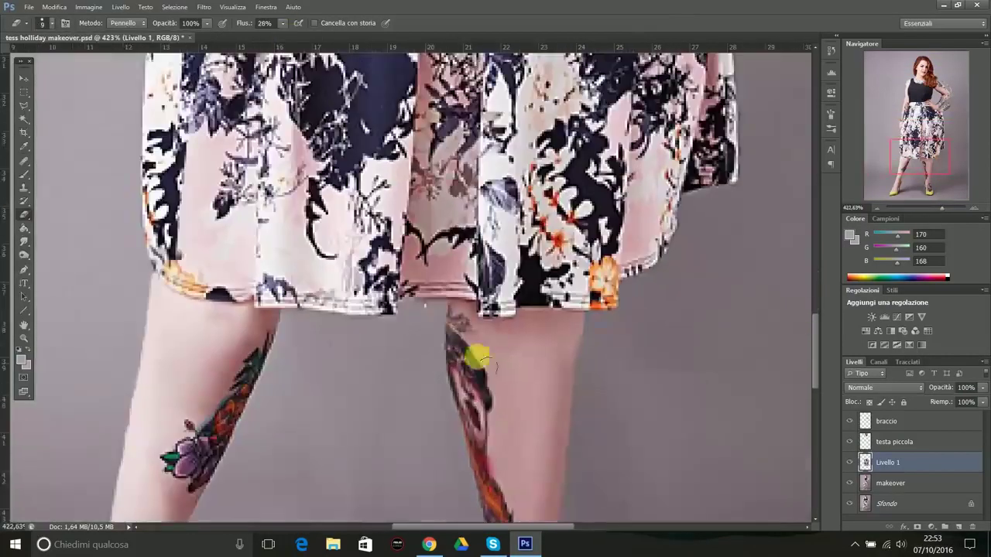
scroll(478, 357, down, 6)
scroll(432, 159, up, 4)
scroll(406, 241, down, 5)
key(shift+1)
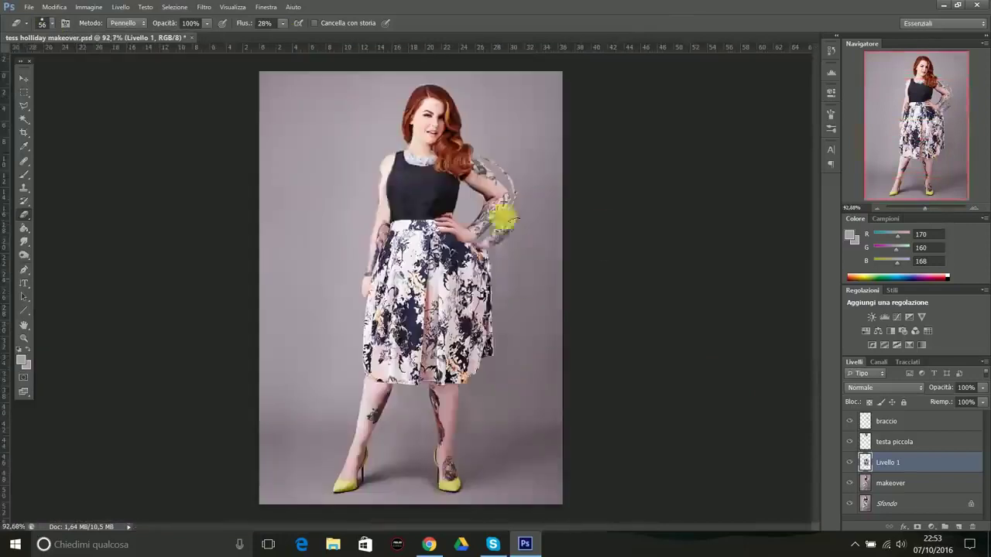
scroll(461, 404, up, 5)
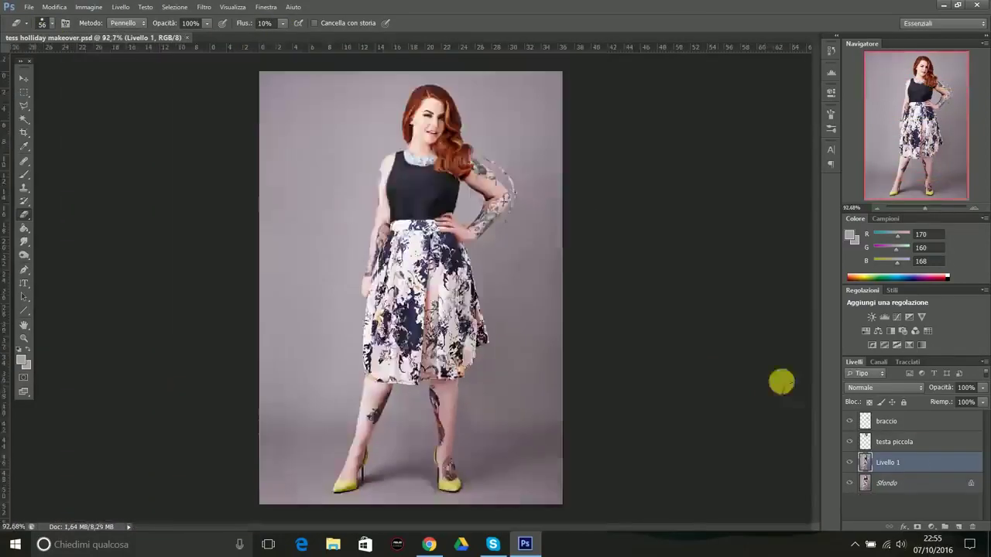
scroll(373, 199, up, 7)
key(b)
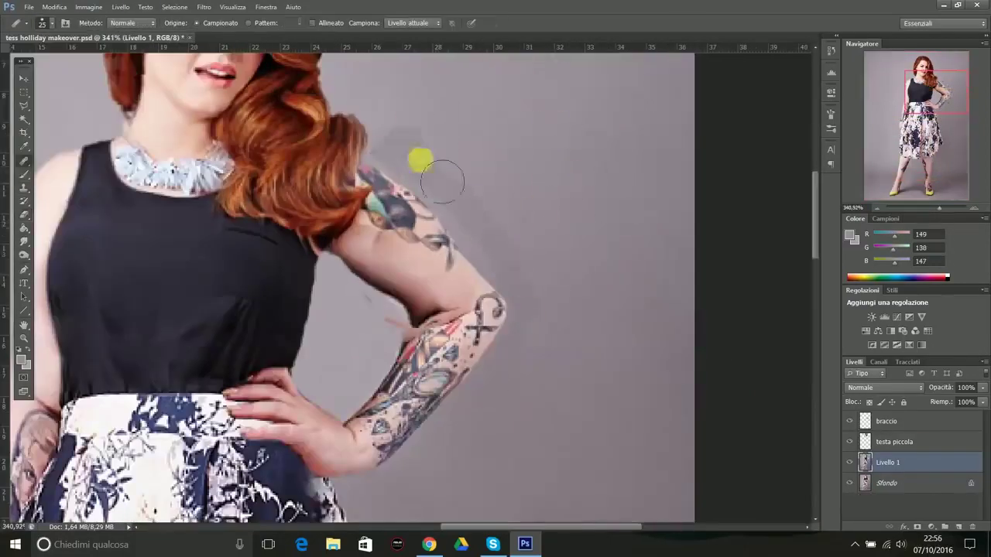
scroll(420, 160, down, 3)
scroll(575, 235, down, 2)
scroll(398, 274, up, 5)
Reshape the arm on the braccio layer with Liquify.
key(m)
click(204, 7)
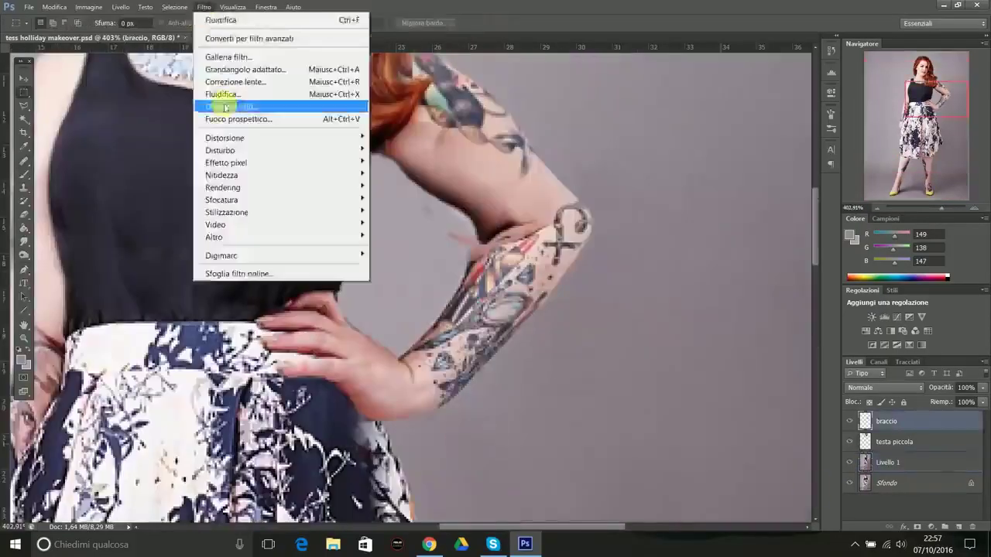
click(223, 94)
scroll(645, 105, up, 3)
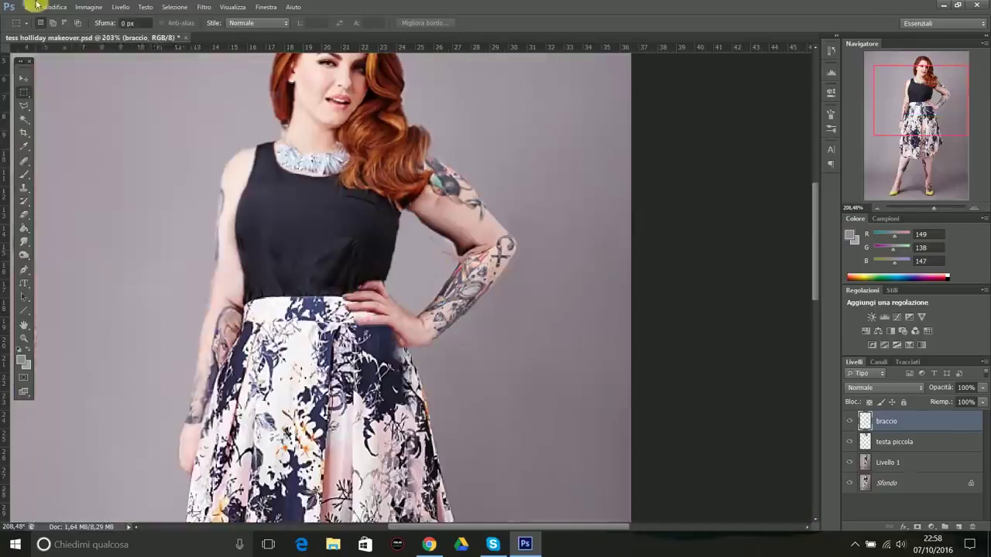
Hide braccio, select Livello 1 beneath, and switch to the Clone Stamp.
click(850, 421)
key(alt+bracketleft)
key(s)
key(alt+bracketleft)
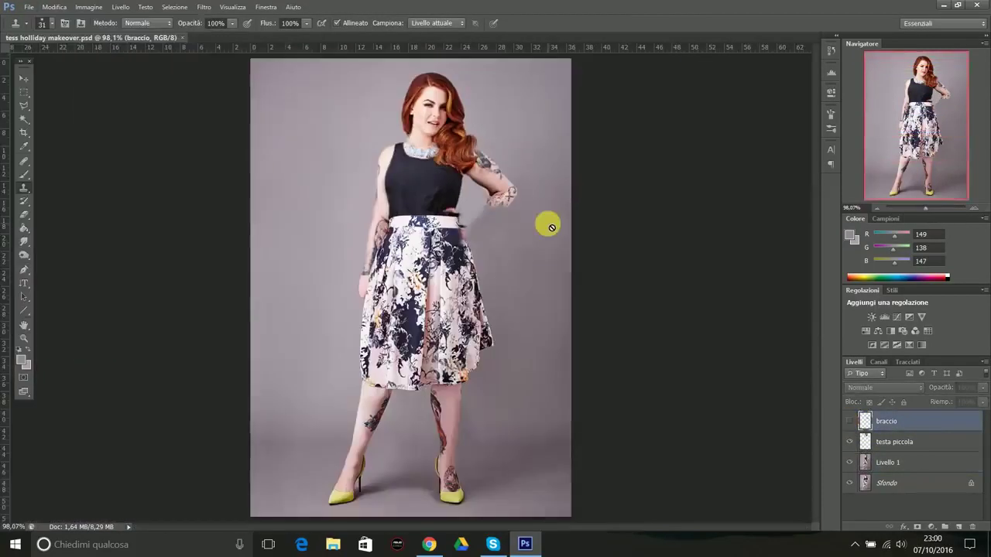
Reopen Liquify on the body, fit the image to the window and set the brush size to 35.
key(ctrl+shift+x)
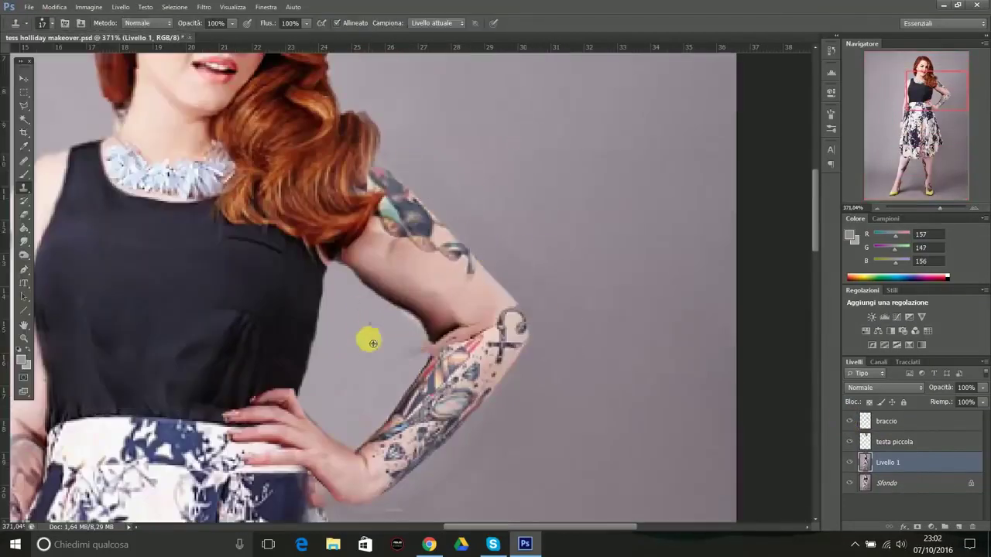
key(ctrl+0)
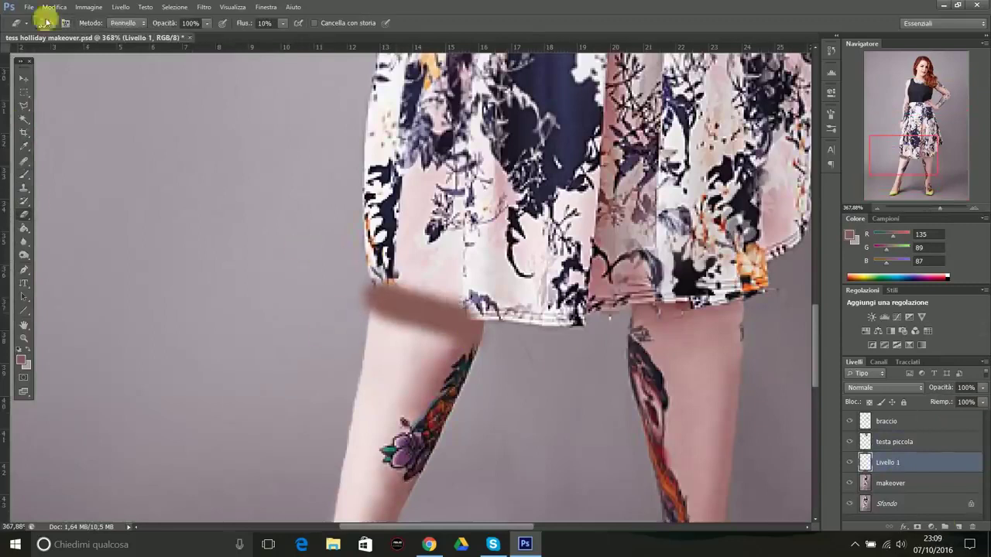
click(45, 22)
click(392, 266)
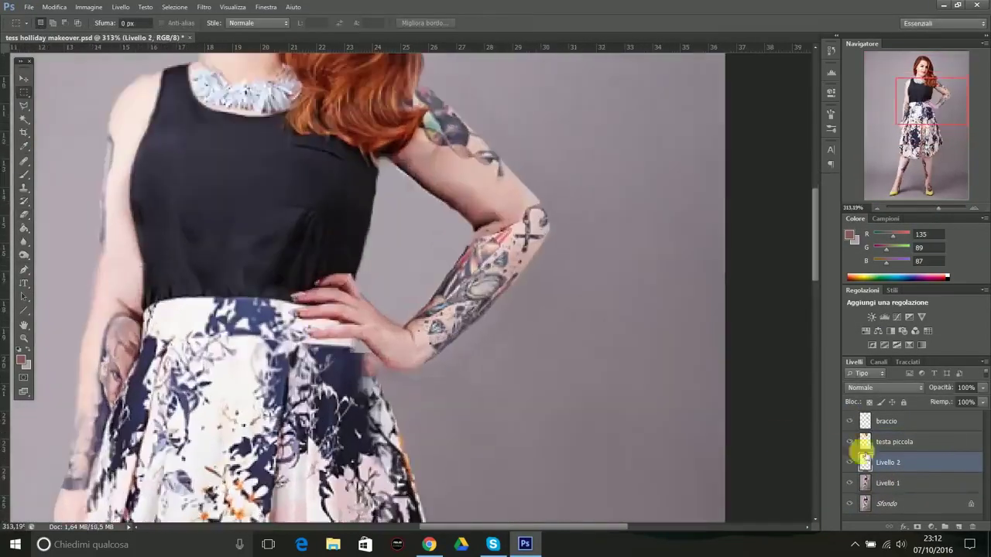
Nudge the arm piece about 1 cm right with the Move tool.
click(24, 78)
drag(305, 363, 335, 364)
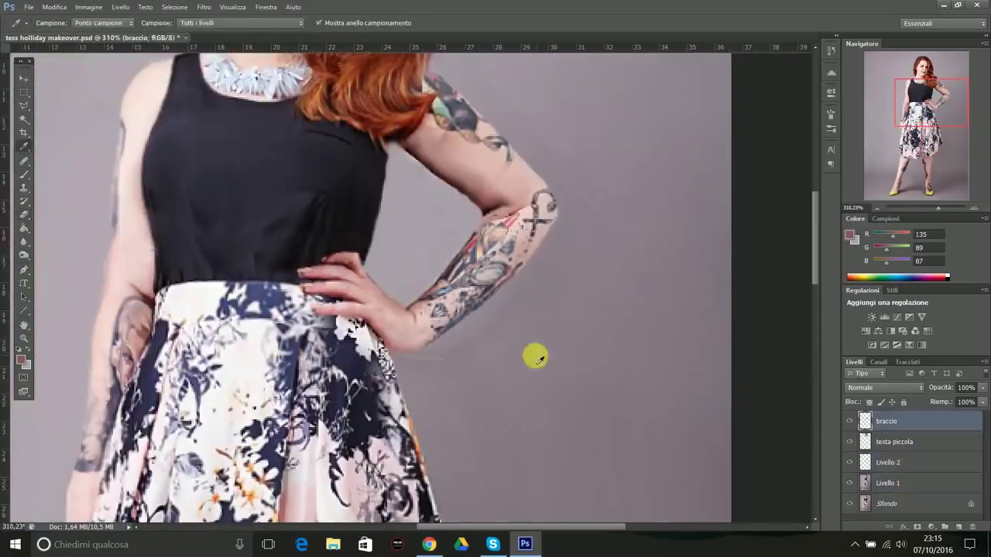
key(ctrl+0)
Copy the selected area to a new layer and begin free-transforming it.
scroll(472, 205, up, 5)
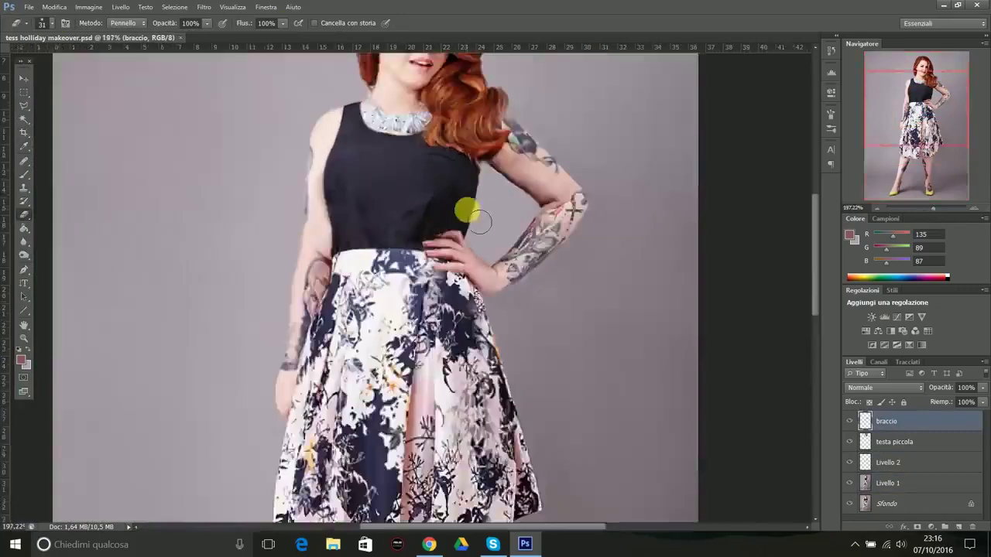
key(ctrl+j)
key(ctrl+t)
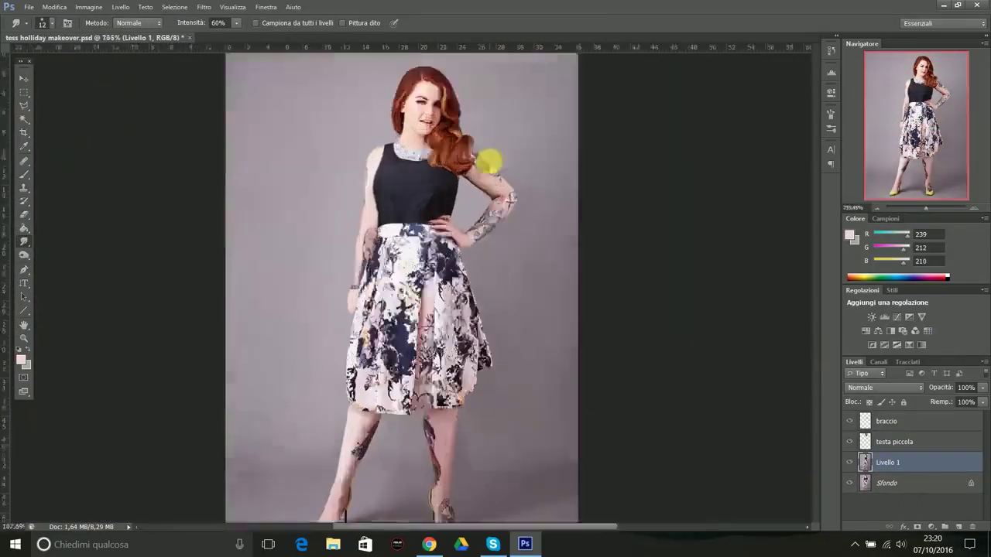
Move the copied forearm toward the waist and apply the transformation.
scroll(487, 159, up, 5)
drag(850, 421, 855, 462)
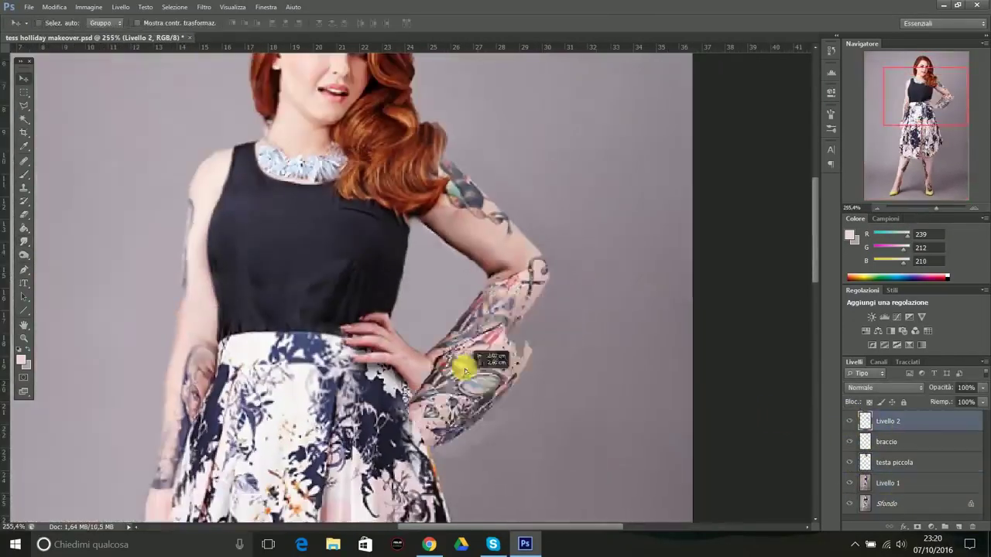
scroll(512, 317, up, 2)
mouse_move(512, 317)
mouse_down()
mouse_move(478, 332)
mouse_move(495, 314)
mouse_up()
key(Return)
scroll(391, 464, down, 1)
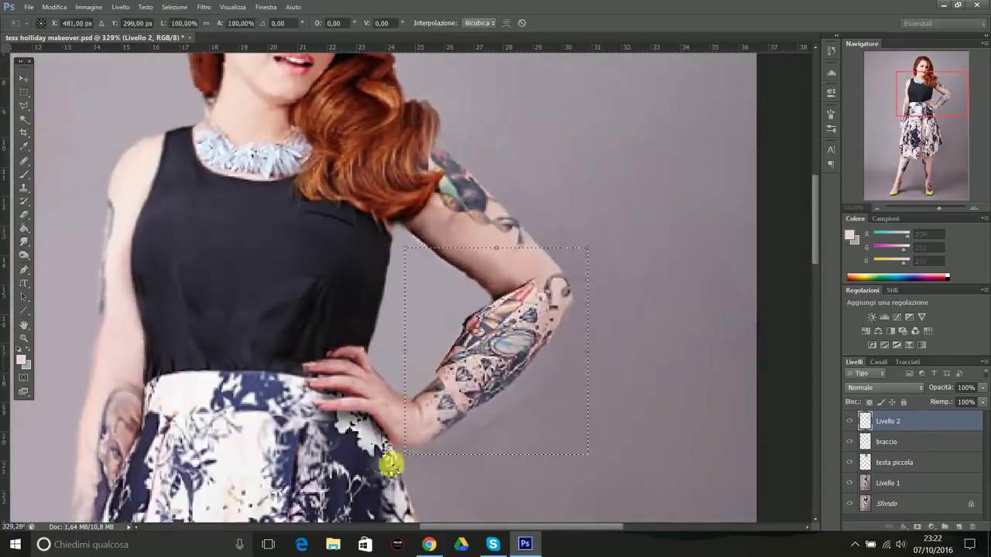
Use Liquify to shift the forearm piece up and to the right.
click(203, 7)
click(233, 108)
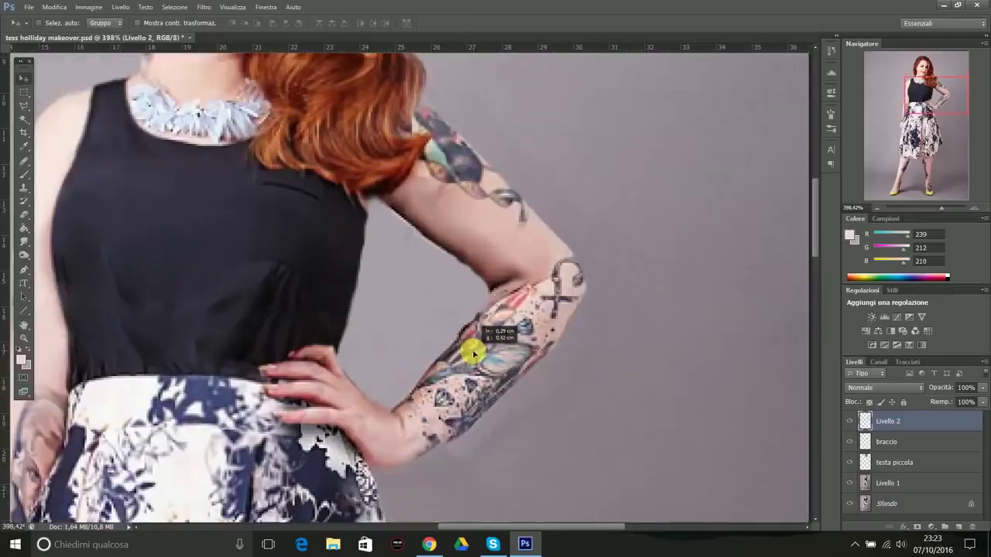
drag(474, 354, 480, 336)
Erase stray forearm pixels with the eraser at size 6.
key(e)
scroll(495, 397, down, 4)
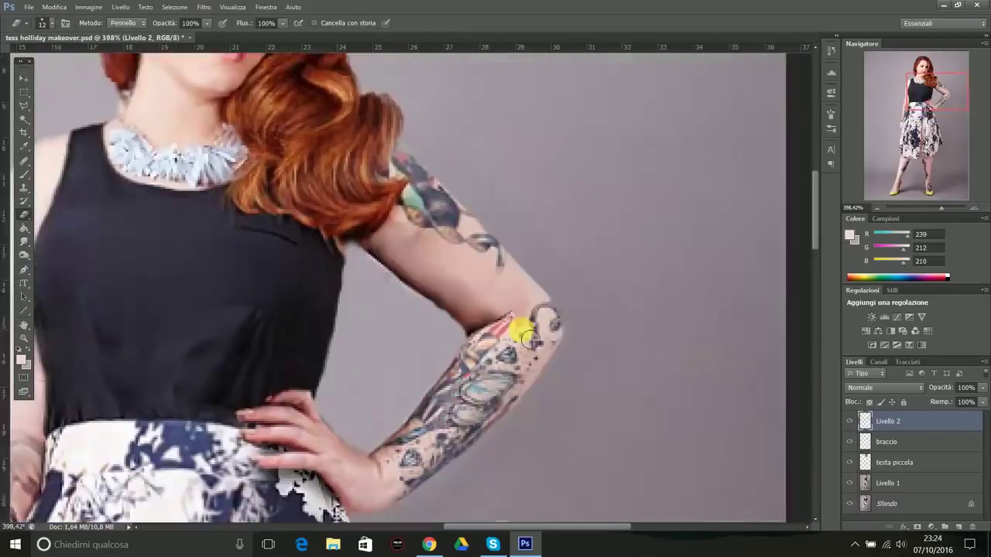
click(48, 23)
click(497, 367)
scroll(498, 366, up, 4)
Clone-stamp nearby pixels over the forearm edge, undoing an extra new layer.
key(s)
click(906, 431)
click(17, 174)
key(ctrl+shift+alt+n)
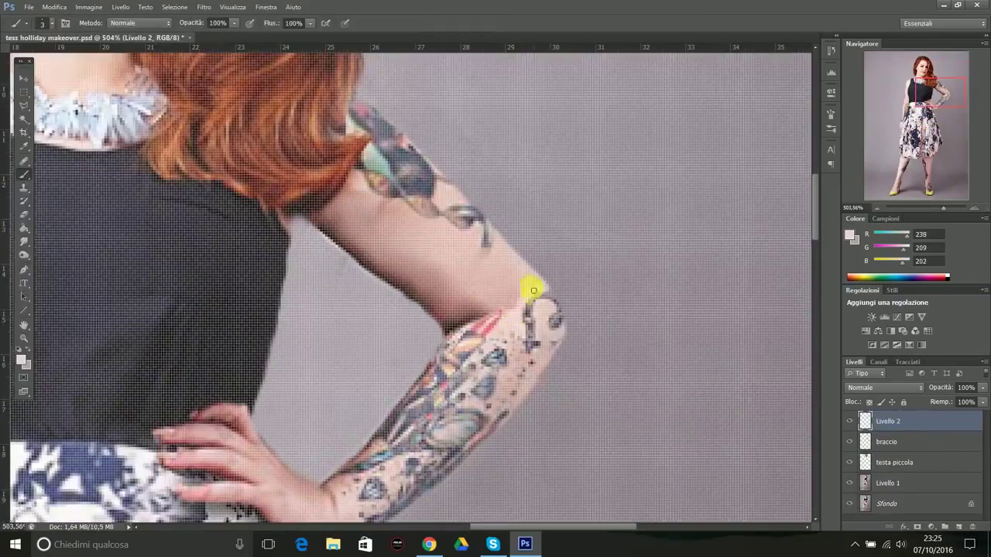
scroll(564, 254, down, 5)
scroll(491, 250, up, 1)
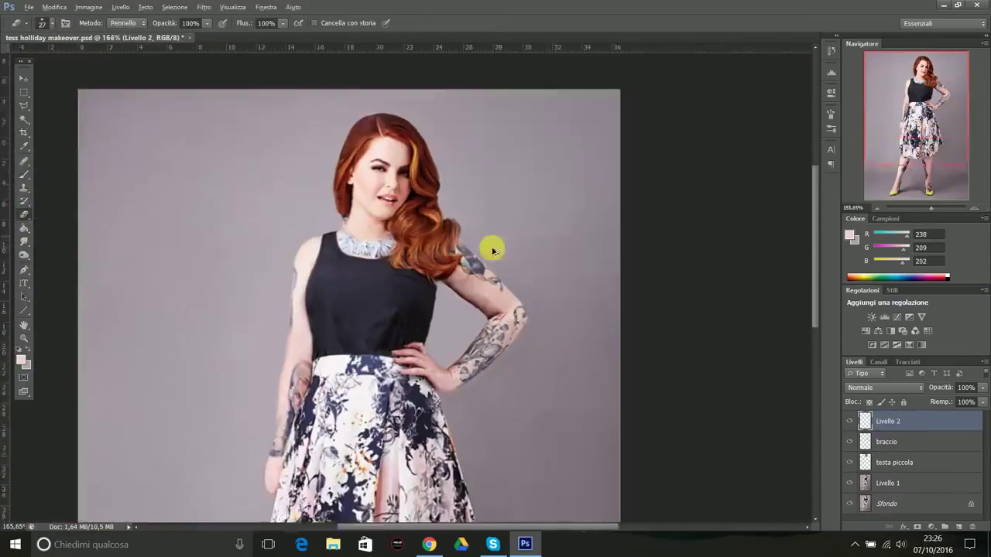
scroll(491, 251, up, 2)
key(ctrl+z)
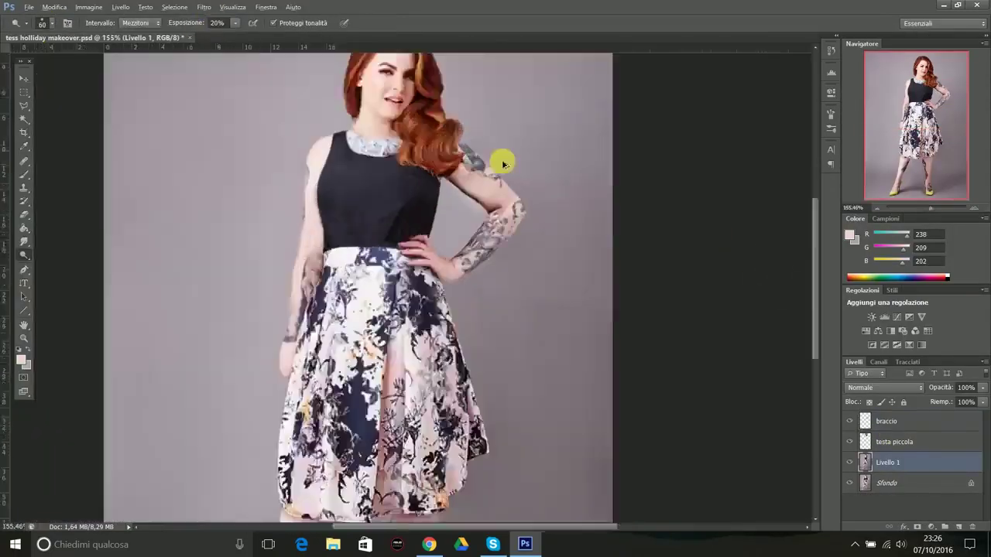
Add a new brush paint layer with its opacity lowered to 73%.
scroll(495, 160, up, 3)
key(b)
key(ctrl+shift+alt+n)
drag(983, 387, 970, 408)
Paint and erase skin where the hair meets the shoulder.
key(b)
scroll(385, 242, down, 5)
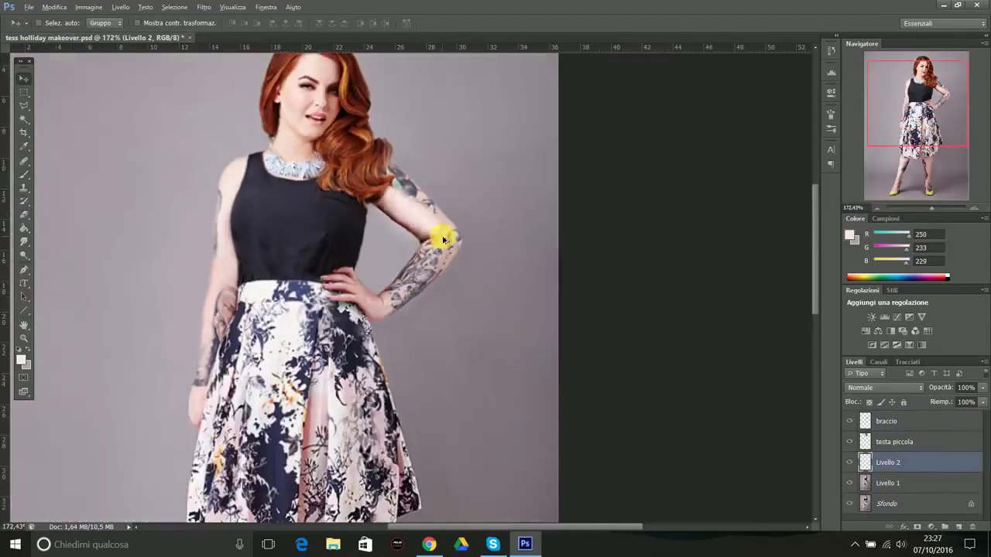
scroll(442, 233, up, 4)
key(e)
scroll(430, 232, up, 1)
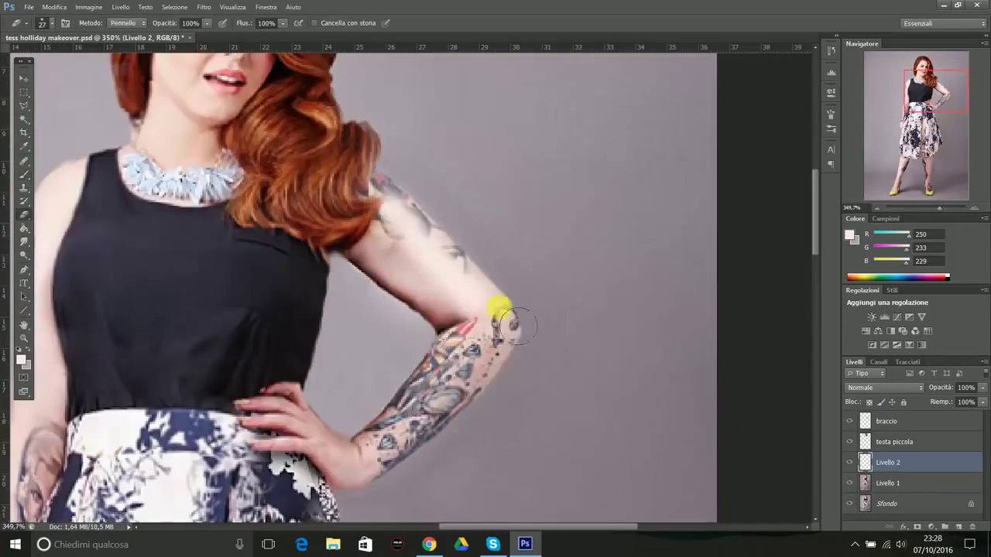
scroll(513, 327, down, 5)
Reorder the layers so Livello 3 sits below Livello 2.
right_click(891, 442)
click(875, 317)
scroll(414, 329, up, 6)
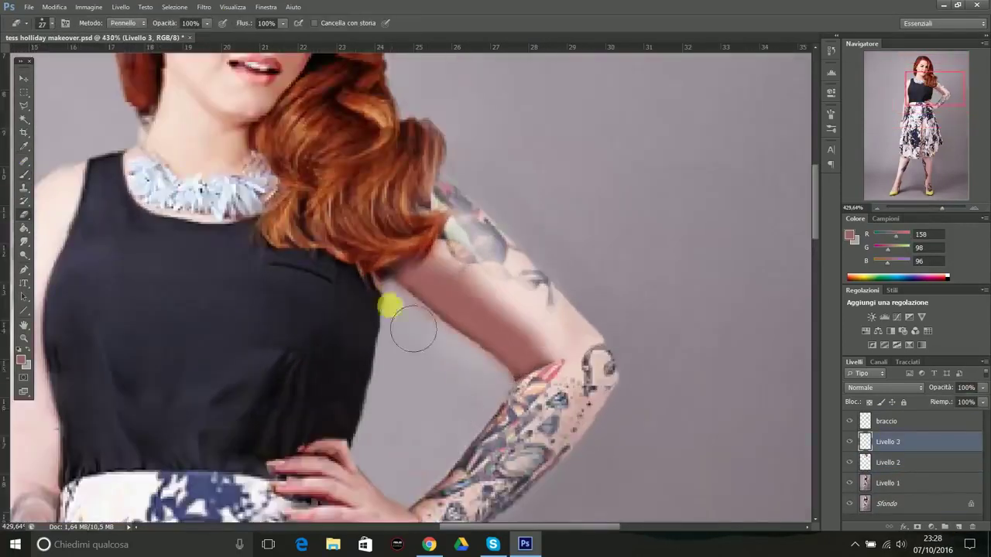
scroll(414, 330, down, 3)
scroll(409, 281, down, 2)
right_click(909, 447)
drag(909, 447, 896, 486)
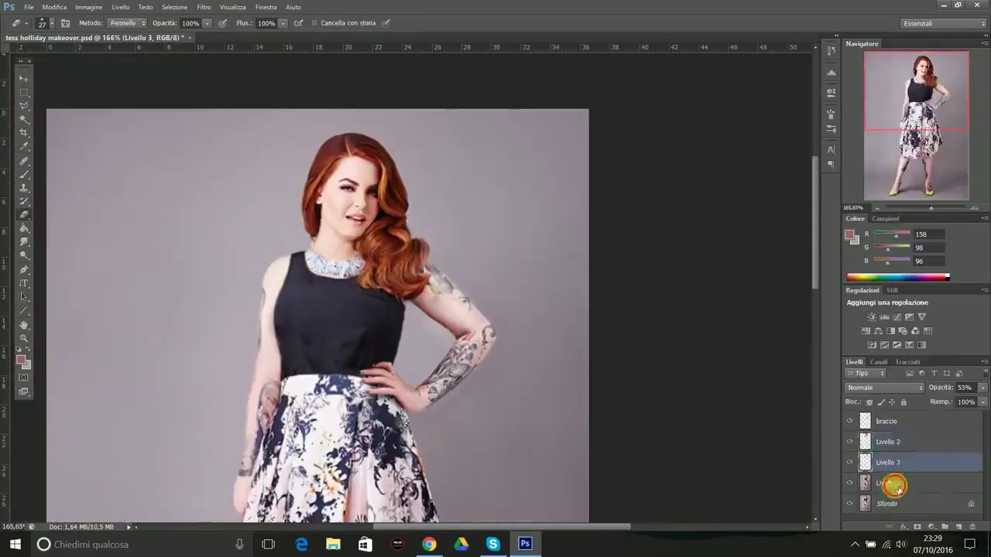
Select Livello 2 and review the shoulder repair.
click(888, 441)
scroll(420, 284, up, 3)
scroll(547, 332, down, 4)
scroll(597, 336, down, 2)
scroll(496, 145, up, 2)
scroll(496, 145, down, 2)
scroll(457, 162, up, 4)
Copy a hair patch from Livello 3 to Livello 4, ready to move, with brush size 15.
click(851, 462)
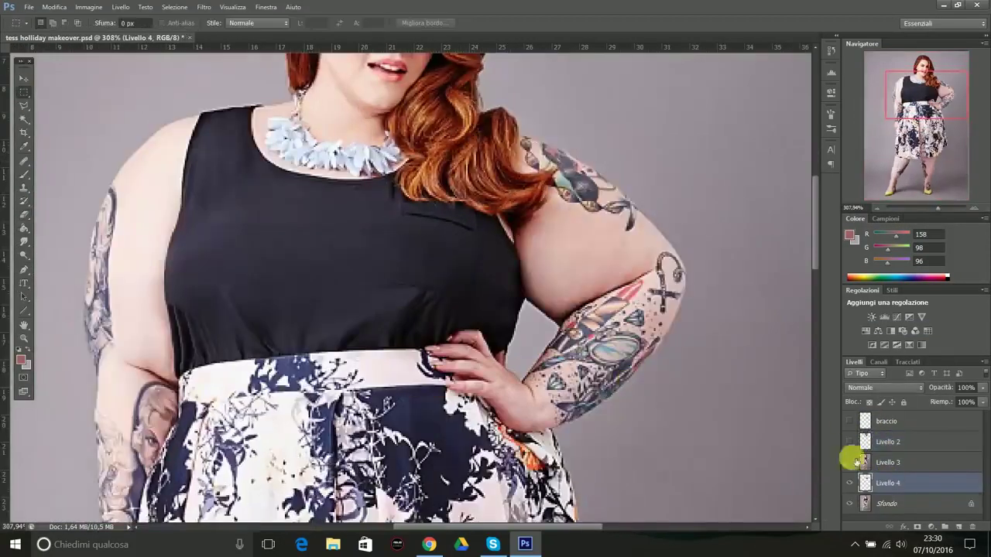
key(ctrl+j)
key(v)
click(51, 23)
key(Return)
scroll(442, 321, down, 3)
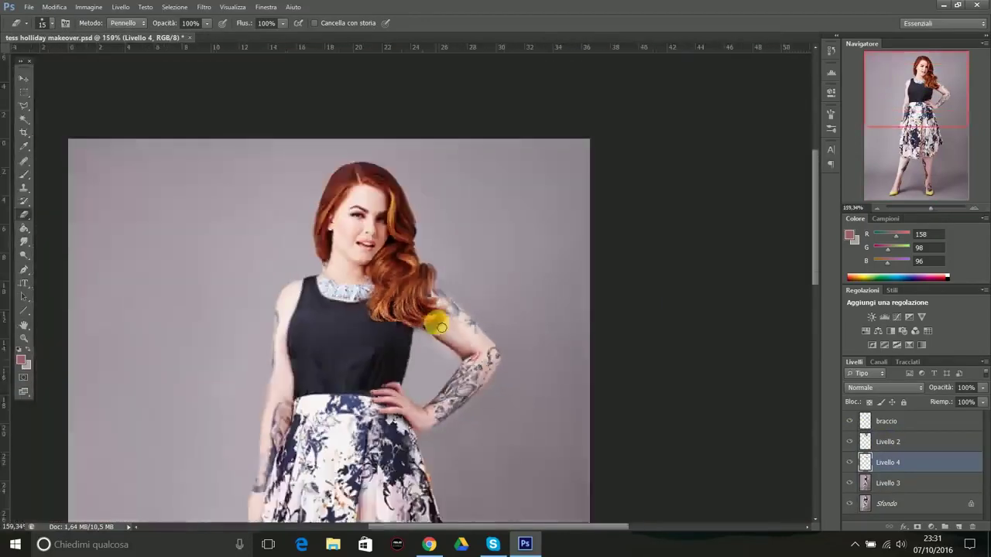